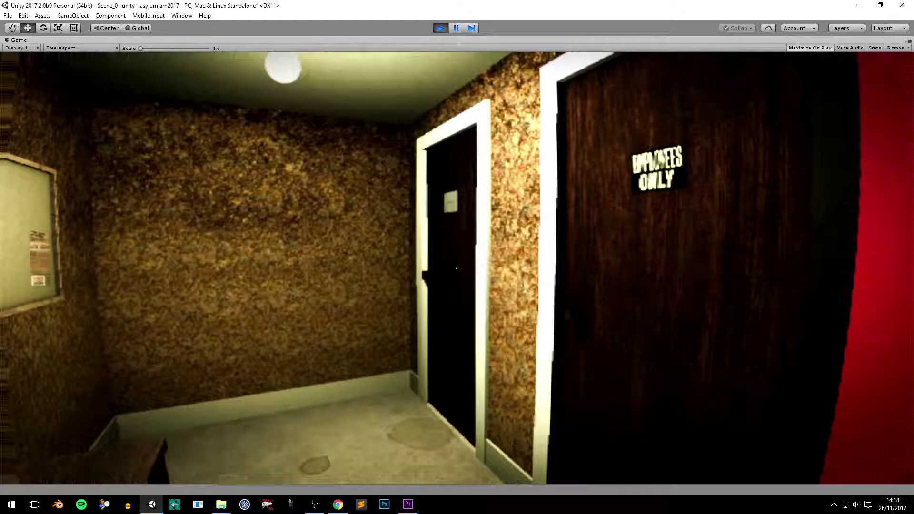
- Walk to the maintenance cupboard, open its door, switch on the light and inspect the hammer shelf
{"action": "key", "text": "w"}
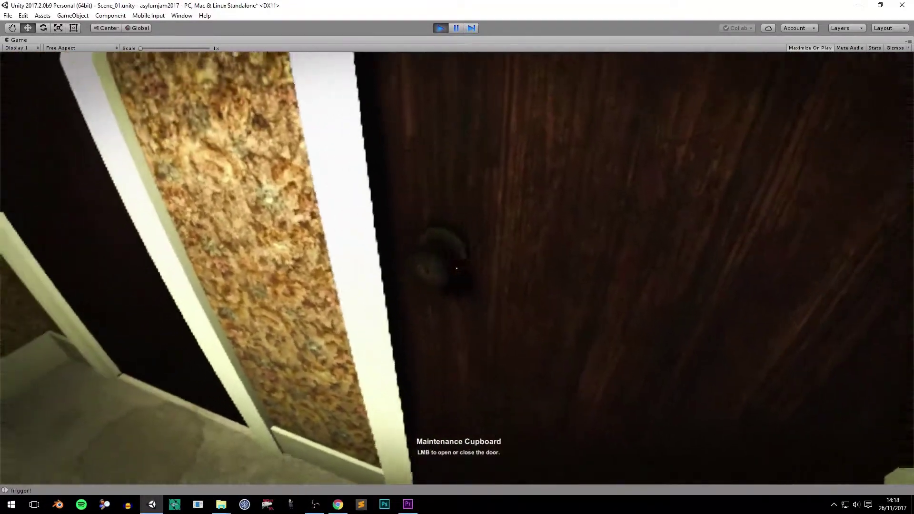
{"action": "left_click", "coordinate": [456, 269]}
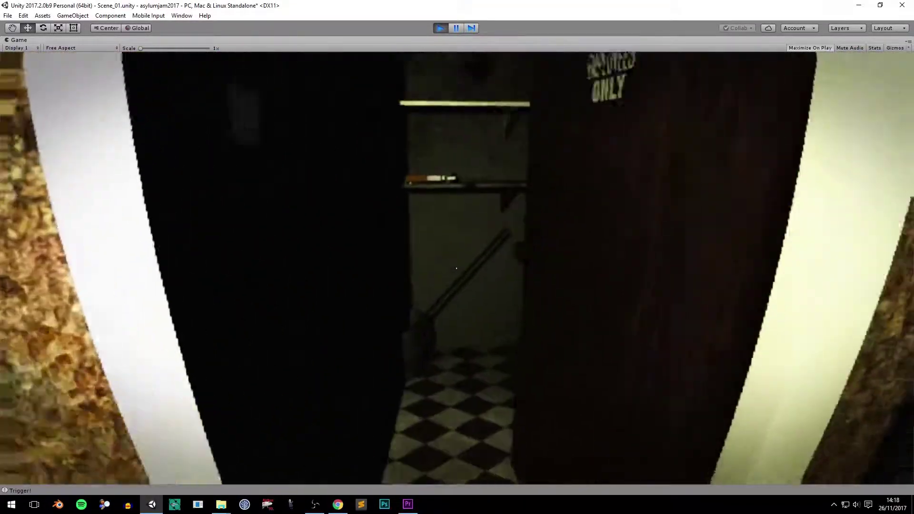
{"action": "key", "text": "w"}
{"action": "left_click", "coordinate": [456, 268]}
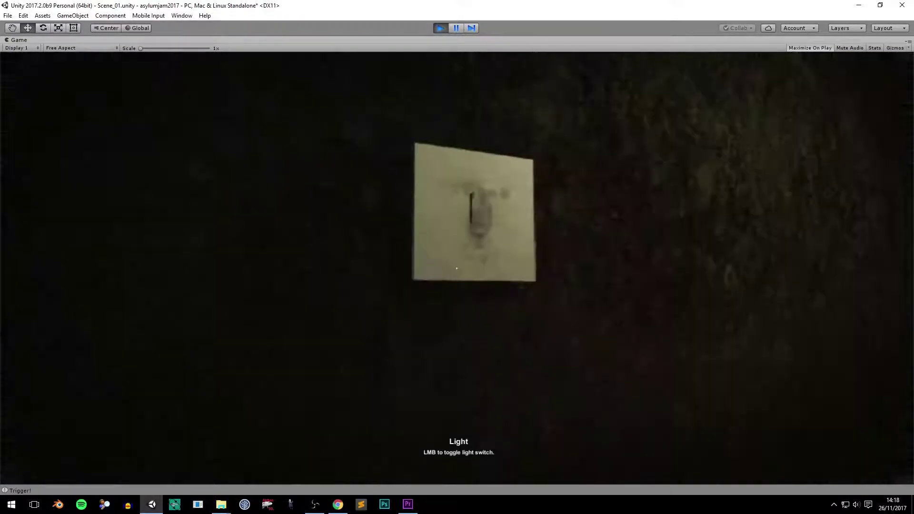
{"action": "key", "text": "w"}
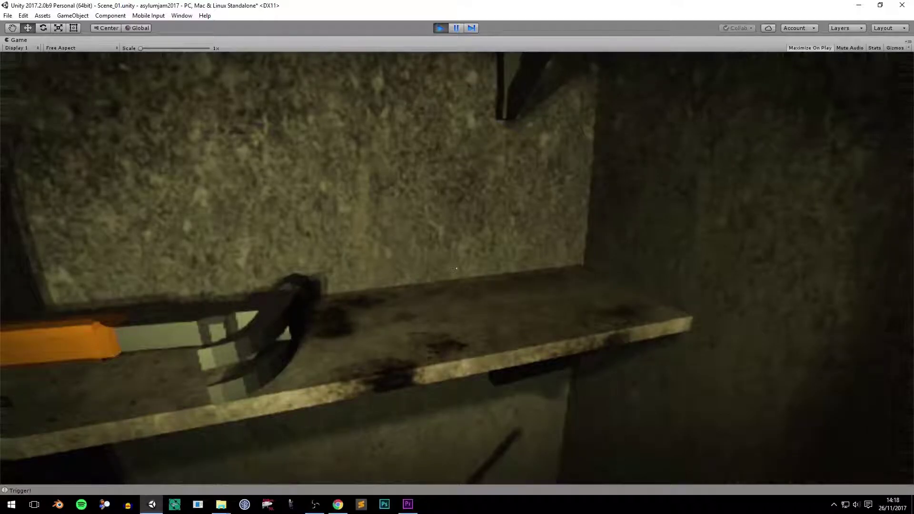
{"action": "key", "text": "s"}
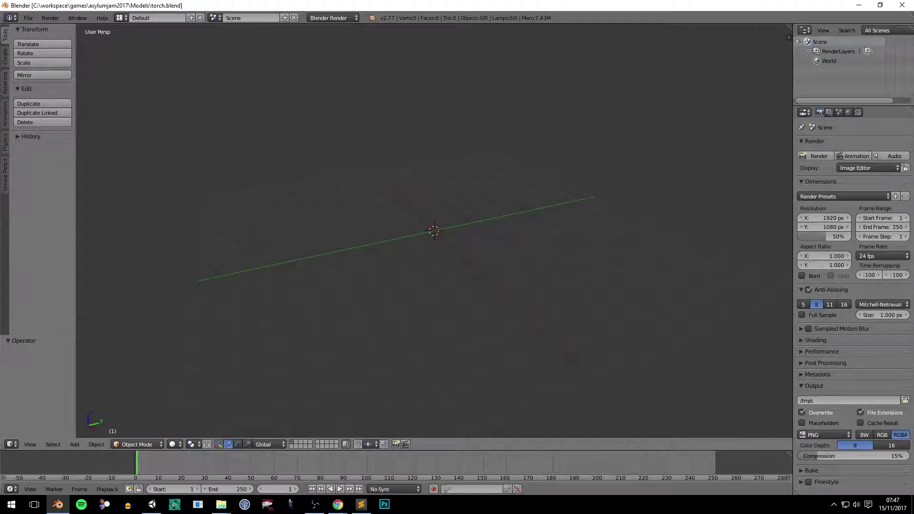
- Split off a UV/Image Editor area and open the torch.jpg reference photo in it
{"action": "left_click_drag", "start_coordinate": [909, 492], "coordinate": [881, 345]}
{"action": "left_click", "coordinate": [804, 489]}
{"action": "left_click", "coordinate": [824, 265]}
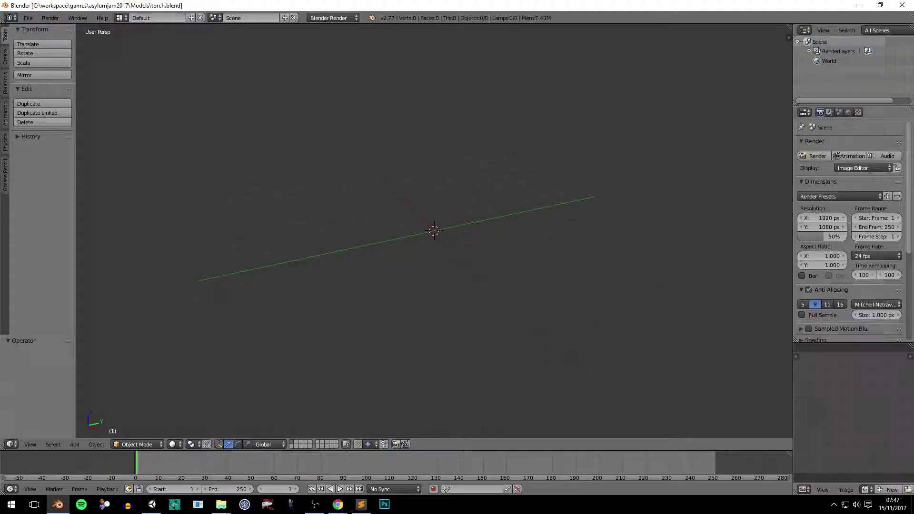
{"action": "key", "text": "alt+o"}
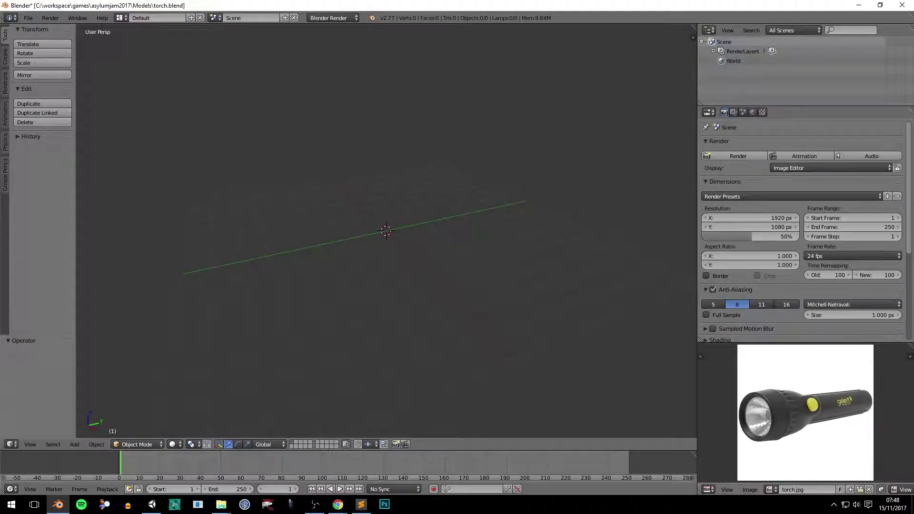
- Widen the 3D viewport and add a cylinder at the scene centre
{"action": "left_click_drag", "start_coordinate": [698, 191], "coordinate": [772, 191]}
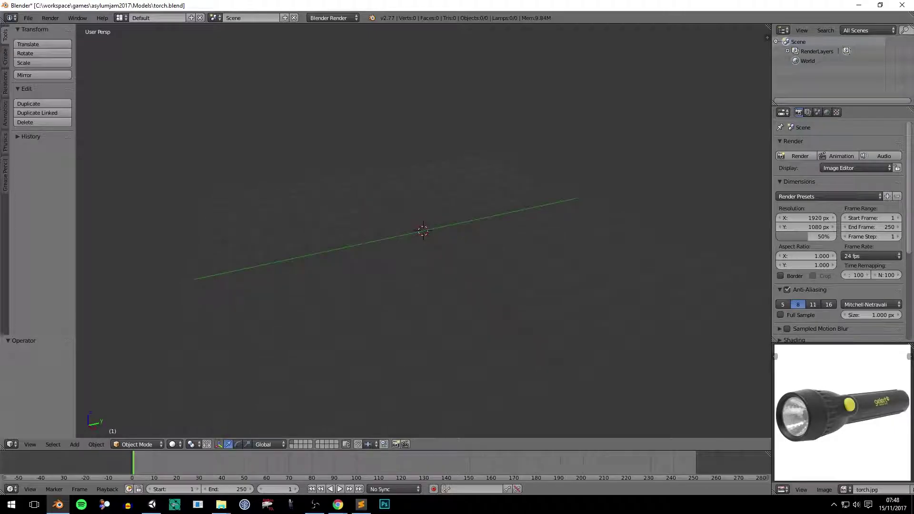
{"action": "left_click", "coordinate": [6, 56]}
{"action": "left_click", "coordinate": [41, 101]}
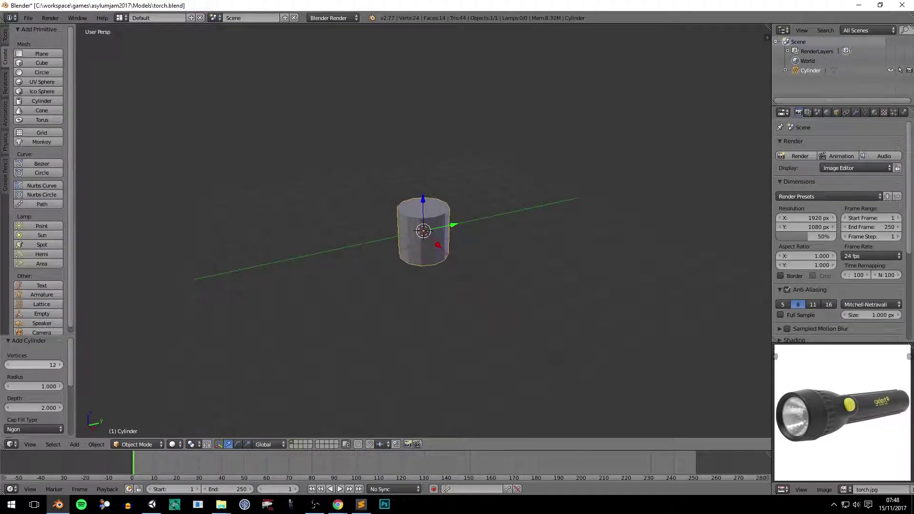
- Rotate the cylinder 90° on X, shrink it, and stretch it along Y into a long body
{"action": "key", "text": "r"}
{"action": "key", "text": "x"}
{"action": "key", "text": "9"}
{"action": "key", "text": "0"}
{"action": "key", "text": "Return"}
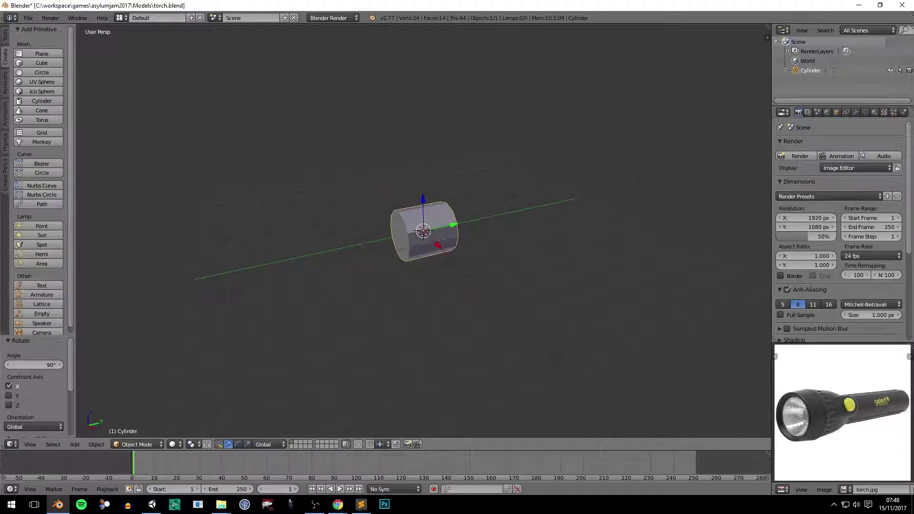
{"action": "key", "text": "s"}
{"action": "key", "text": "Return"}
{"action": "key", "text": "s"}
{"action": "key", "text": "y"}
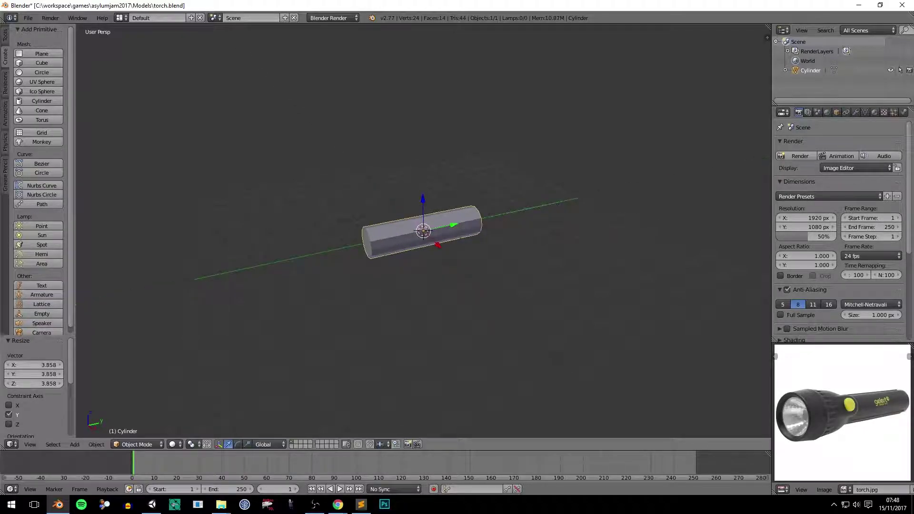
{"action": "scroll", "coordinate": [424, 231], "scroll_direction": "up", "scroll_amount": 5}
- In Edit Mode, delete the cylinder's end face to make an open-ended tube
{"action": "key", "text": "Tab"}
{"action": "middle_click_drag", "start_coordinate": [424, 231], "coordinate": [361, 229]}
{"action": "left_click", "coordinate": [292, 444]}
{"action": "right_click", "coordinate": [329, 229]}
{"action": "key", "text": "x"}
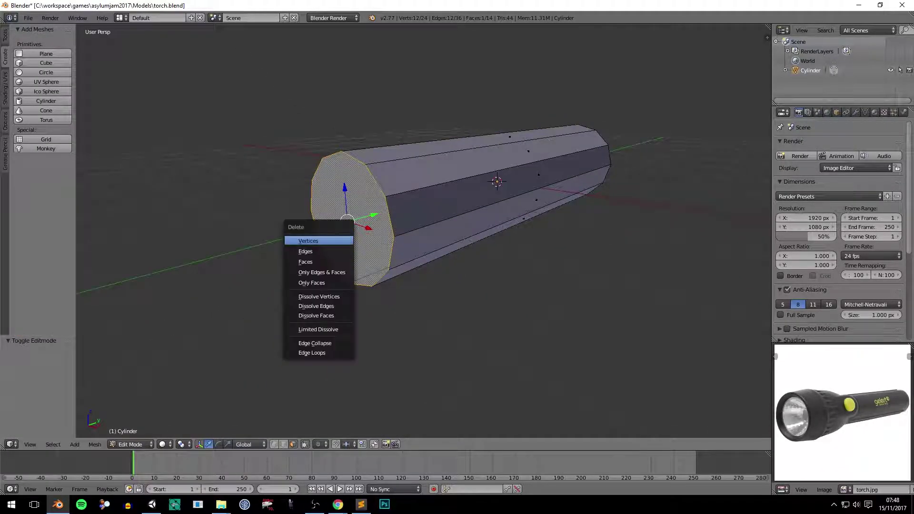
{"action": "left_click", "coordinate": [305, 262]}
{"action": "scroll", "coordinate": [423, 230], "scroll_direction": "down", "scroll_amount": 3}
- Extrude the open end loop, move it along Y and scale it wider into a flared head, then extrude again
{"action": "key", "text": "e"}
{"action": "key", "text": "Escape"}
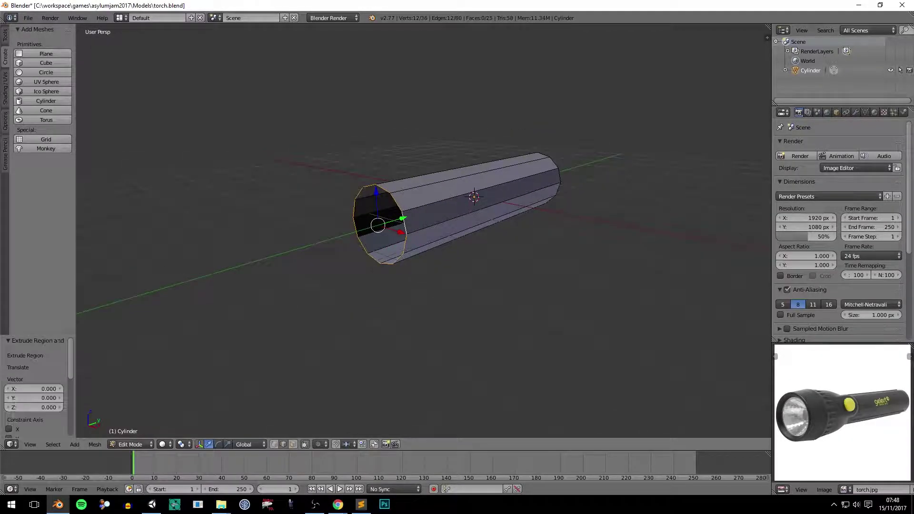
{"action": "key", "text": "KP_3"}
{"action": "key", "text": "g"}
{"action": "key", "text": "y"}
{"action": "left_click", "coordinate": [360, 268]}
{"action": "key", "text": "s"}
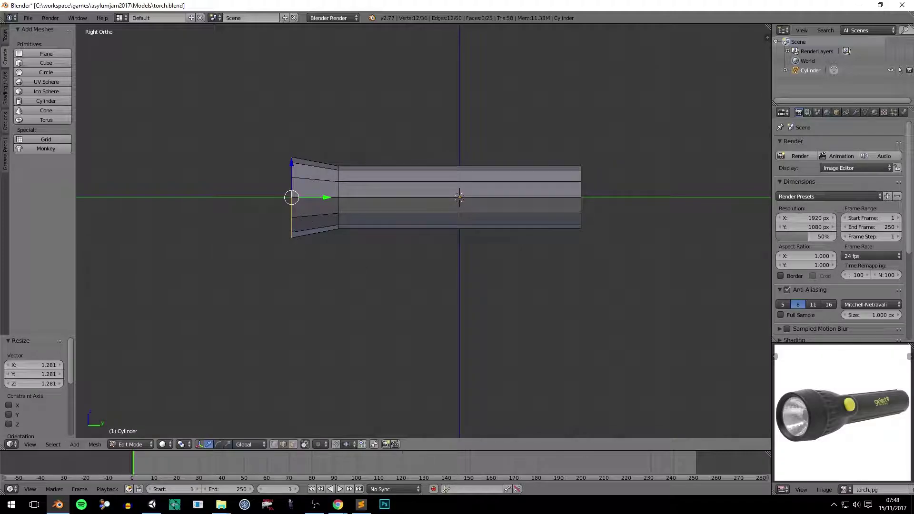
{"action": "key", "text": "e"}
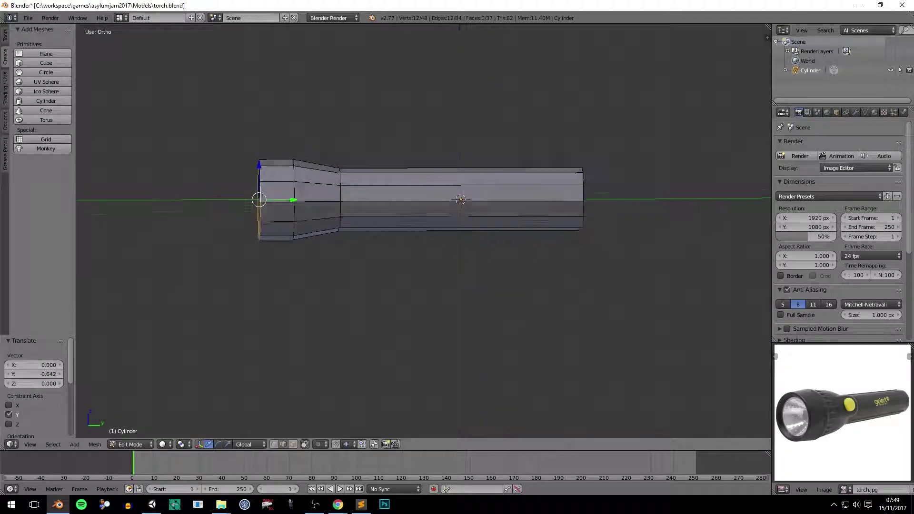
{"action": "middle_click_drag", "start_coordinate": [361, 268], "coordinate": [390, 238]}
{"action": "key", "text": "KP_1"}
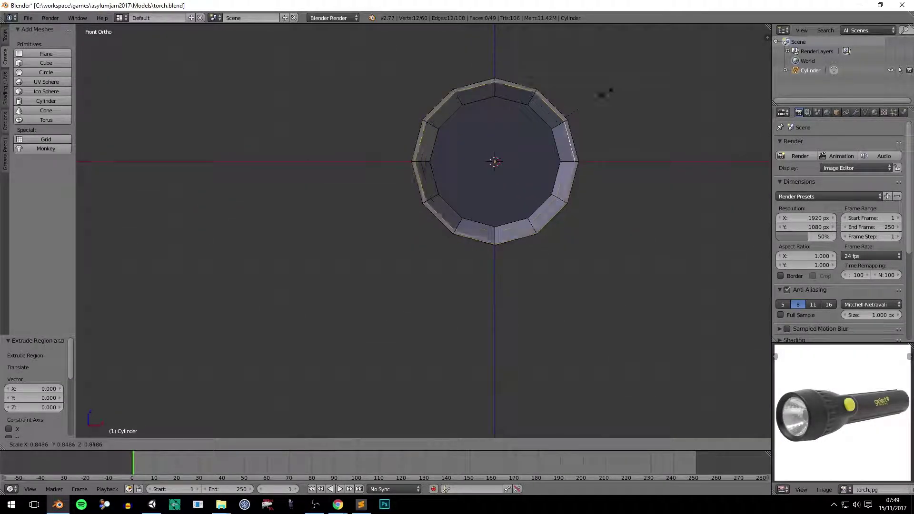
- Scale the head's end loop inward to about 0.779 to form the rim ring
{"action": "key", "text": "alt+s"}
{"action": "key", "text": "Escape"}
{"action": "middle_click_drag", "start_coordinate": [642, 75], "coordinate": [667, 95]}
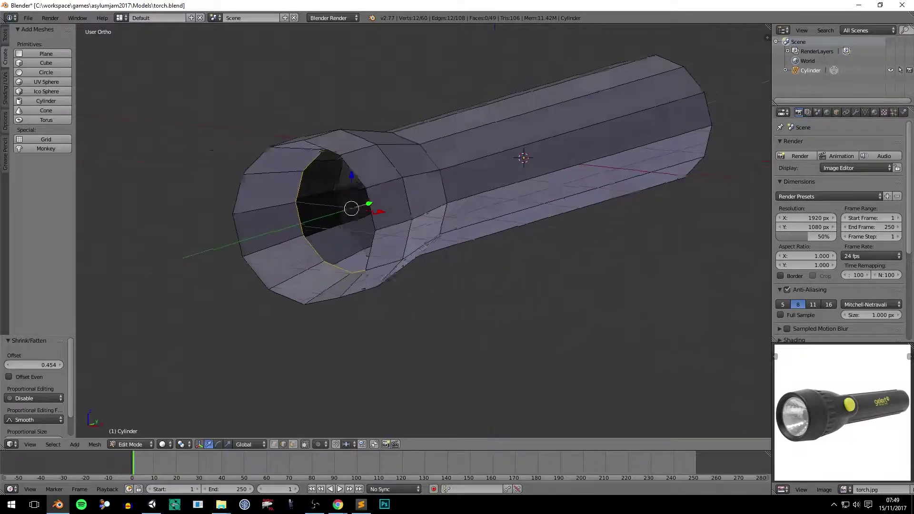
{"action": "key", "text": "KP_1"}
{"action": "key", "text": "s"}
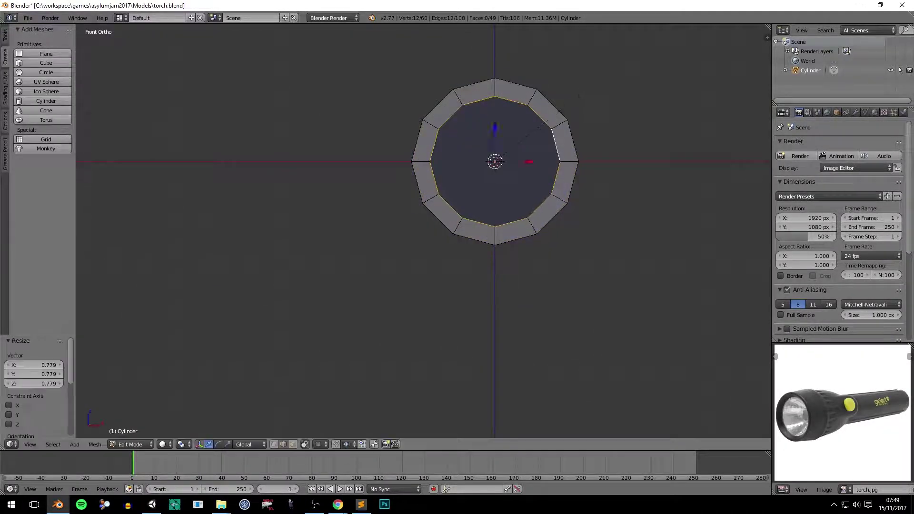
{"action": "mouse_move", "coordinate": [571, 143]}
{"action": "middle_mouse_down"}
{"action": "mouse_move", "coordinate": [610, 136]}
{"action": "mouse_move", "coordinate": [628, 166]}
{"action": "mouse_move", "coordinate": [418, 227]}
{"action": "middle_mouse_up"}
{"action": "key", "text": "KP_3"}
- Fill the torch's open end with faces using F
{"action": "key", "text": "f"}
{"action": "key", "text": "a"}
{"action": "scroll", "coordinate": [418, 228], "scroll_direction": "down", "scroll_amount": 6}
{"action": "scroll", "coordinate": [482, 217], "scroll_direction": "up", "scroll_amount": 3}
{"action": "mouse_move", "coordinate": [482, 216]}
{"action": "middle_mouse_down"}
{"action": "mouse_move", "coordinate": [510, 190]}
{"action": "mouse_move", "coordinate": [530, 133]}
{"action": "mouse_move", "coordinate": [419, 171]}
{"action": "middle_mouse_up"}
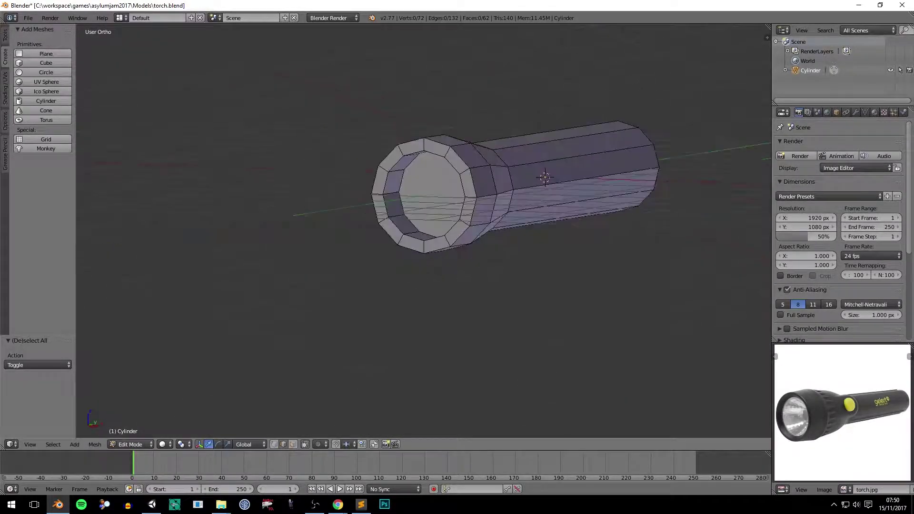
{"action": "left_click", "coordinate": [388, 205], "text": "alt"}
{"action": "key", "text": "f"}
{"action": "key", "text": "a"}
- Delete an unwanted end-cap face, then select the tail's cap face
{"action": "right_click", "coordinate": [267, 236]}
{"action": "mouse_move", "coordinate": [428, 214]}
{"action": "middle_mouse_down"}
{"action": "mouse_move", "coordinate": [410, 224]}
{"action": "mouse_move", "coordinate": [443, 191]}
{"action": "mouse_move", "coordinate": [423, 219]}
{"action": "mouse_move", "coordinate": [414, 209]}
{"action": "middle_mouse_up"}
{"action": "key", "text": "a"}
{"action": "right_click", "coordinate": [381, 276]}
{"action": "key", "text": "x"}
{"action": "key", "text": "Escape"}
{"action": "scroll", "coordinate": [424, 205], "scroll_direction": "down", "scroll_amount": 4}
{"action": "key", "text": "a"}
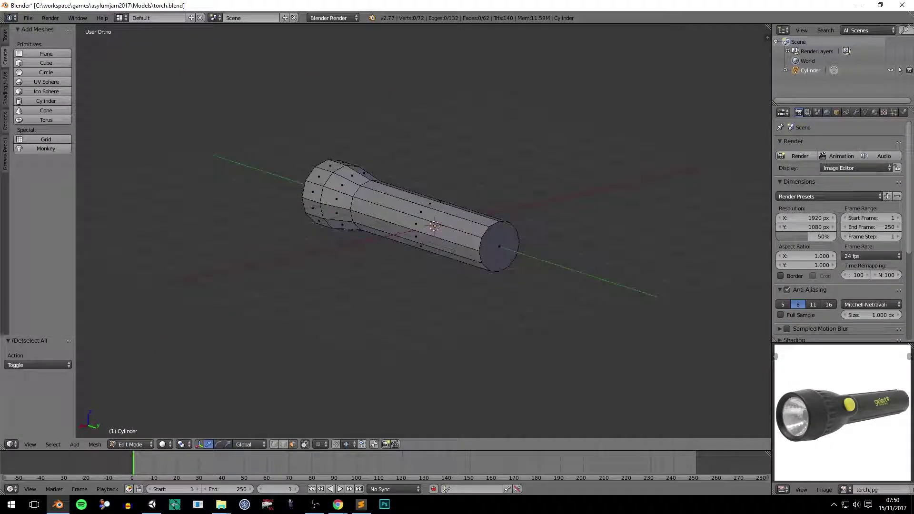
{"action": "right_click", "coordinate": [499, 246]}
{"action": "scroll", "coordinate": [499, 246], "scroll_direction": "up", "scroll_amount": 3}
{"action": "scroll", "coordinate": [499, 246], "scroll_direction": "up", "scroll_amount": 2}
{"action": "middle_click_drag", "start_coordinate": [499, 246], "coordinate": [476, 267]}
- Add an edge loop near the tail and scale it to 0.88 to taper the end
{"action": "middle_click_drag", "start_coordinate": [429, 238], "coordinate": [419, 176], "text": "shift"}
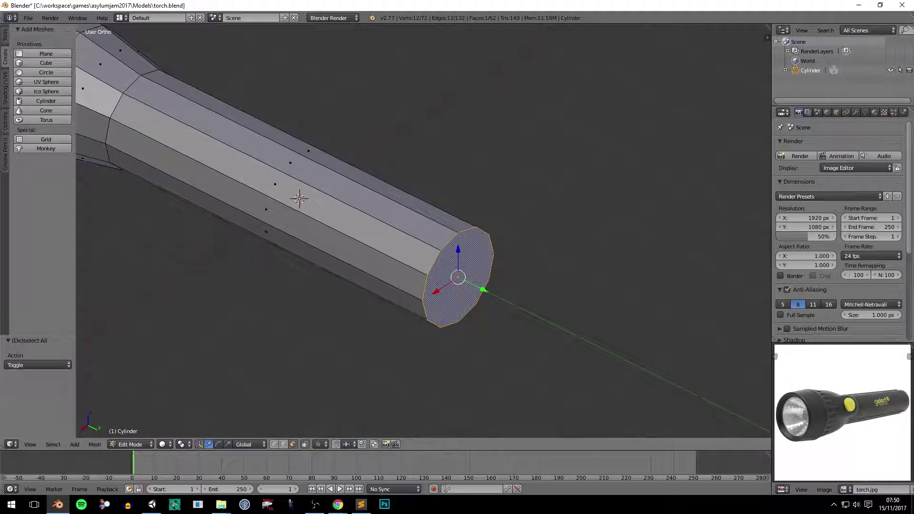
{"action": "key", "text": "ctrl+r"}
{"action": "left_click", "coordinate": [419, 267]}
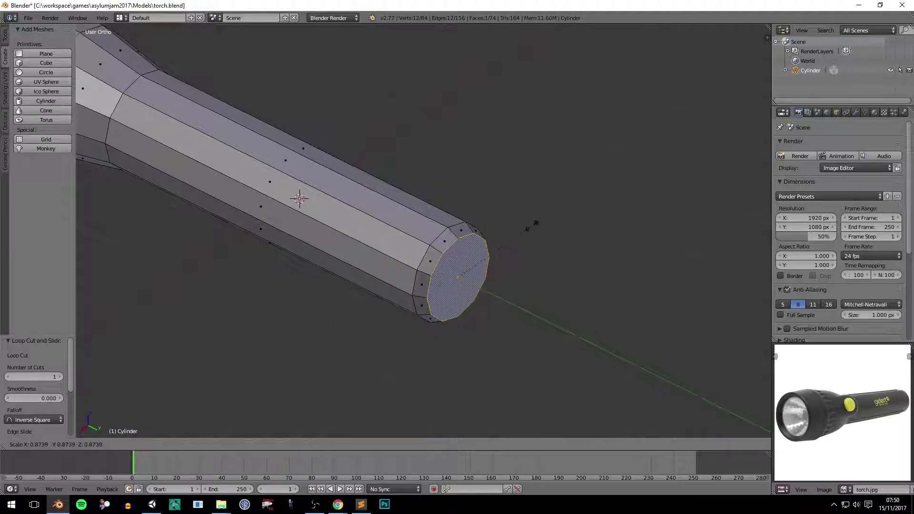
{"action": "left_click", "coordinate": [532, 226]}
{"action": "scroll", "coordinate": [532, 226], "scroll_direction": "down", "scroll_amount": 3}
{"action": "middle_click_drag", "start_coordinate": [532, 226], "coordinate": [504, 184]}
{"action": "scroll", "coordinate": [504, 183], "scroll_direction": "down", "scroll_amount": 2}
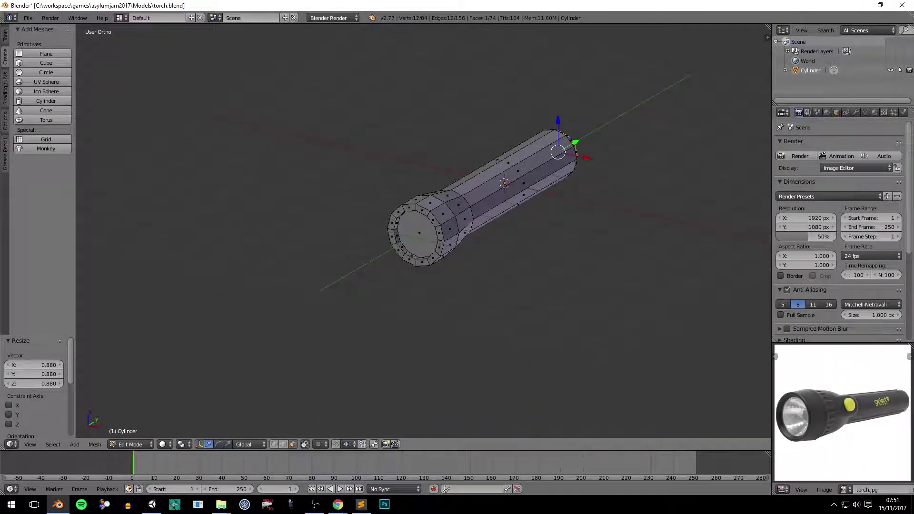
{"action": "scroll", "coordinate": [429, 224], "scroll_direction": "up", "scroll_amount": 5}
{"action": "scroll", "coordinate": [428, 224], "scroll_direction": "down", "scroll_amount": 8}
{"action": "scroll", "coordinate": [429, 224], "scroll_direction": "up", "scroll_amount": 2}
{"action": "key", "text": "a"}
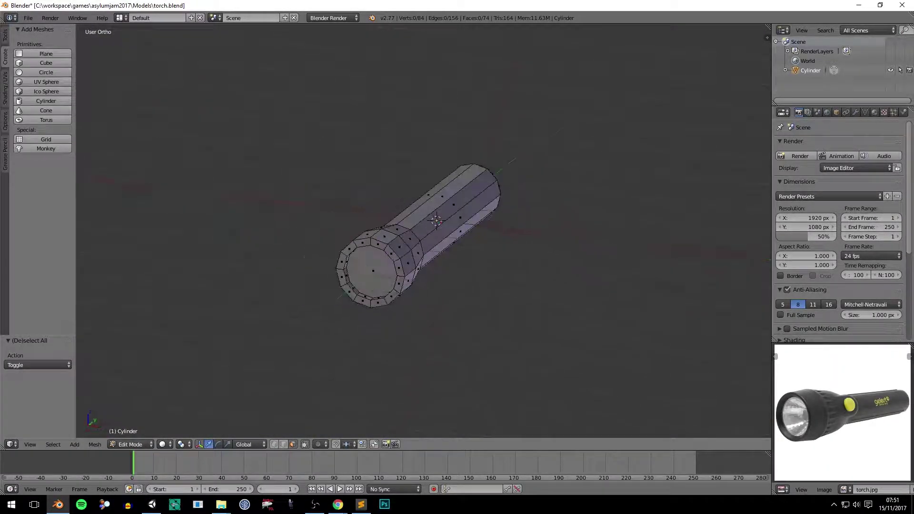
{"action": "mouse_move", "coordinate": [429, 224]}
{"action": "middle_mouse_down"}
{"action": "mouse_move", "coordinate": [428, 181]}
{"action": "mouse_move", "coordinate": [428, 223]}
{"action": "mouse_move", "coordinate": [490, 206]}
{"action": "middle_mouse_up"}
{"action": "scroll", "coordinate": [429, 224], "scroll_direction": "up", "scroll_amount": 4}
- Add two loop cuts, squeeze them along Y, move them toward the head and scale to 0.848
{"action": "key", "text": "Return"}
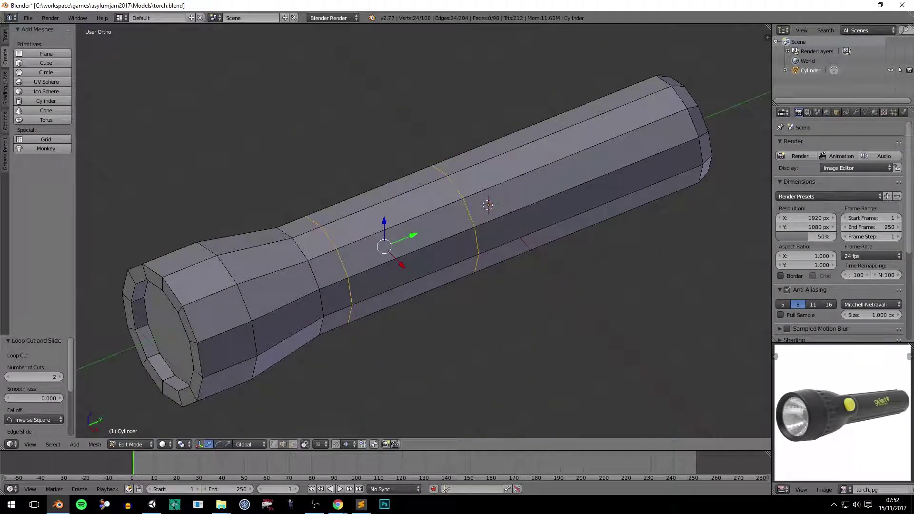
{"action": "key", "text": "Return"}
{"action": "key", "text": "g"}
{"action": "key", "text": "y"}
{"action": "middle_click_drag", "start_coordinate": [488, 205], "coordinate": [490, 229]}
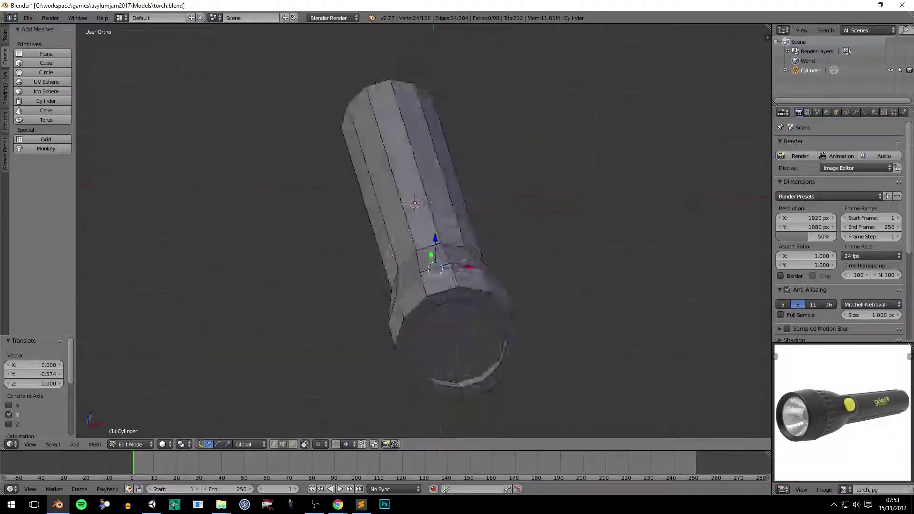
{"action": "scroll", "coordinate": [423, 231], "scroll_direction": "up", "scroll_amount": 3}
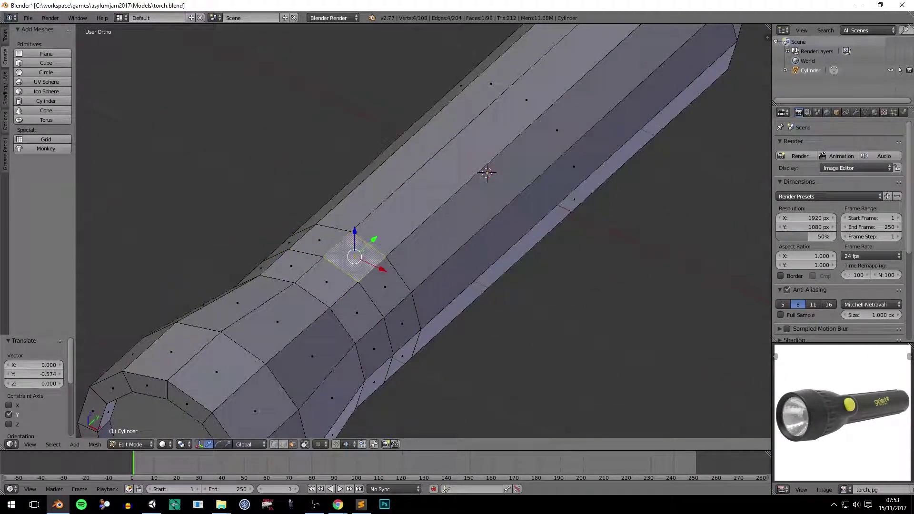
{"action": "key", "text": "Return"}
{"action": "key", "text": "s"}
{"action": "key", "text": "Return"}
- Raise one face slightly along Z and return to Object Mode in front view
{"action": "mouse_move", "coordinate": [487, 204]}
{"action": "middle_mouse_down"}
{"action": "mouse_move", "coordinate": [508, 214]}
{"action": "mouse_move", "coordinate": [422, 208]}
{"action": "middle_mouse_up"}
{"action": "key", "text": "Return"}
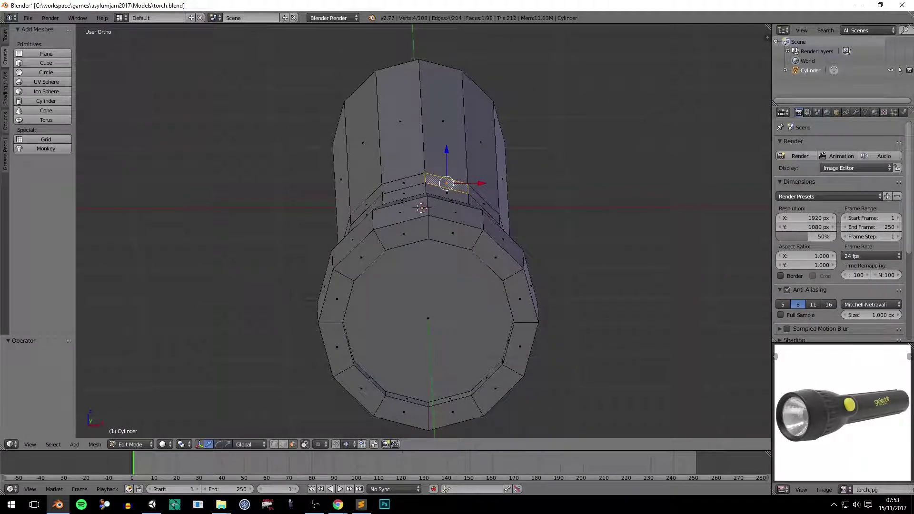
{"action": "scroll", "coordinate": [438, 328], "scroll_direction": "down", "scroll_amount": 3}
{"action": "key", "text": "Tab"}
{"action": "key", "text": "KP_1"}
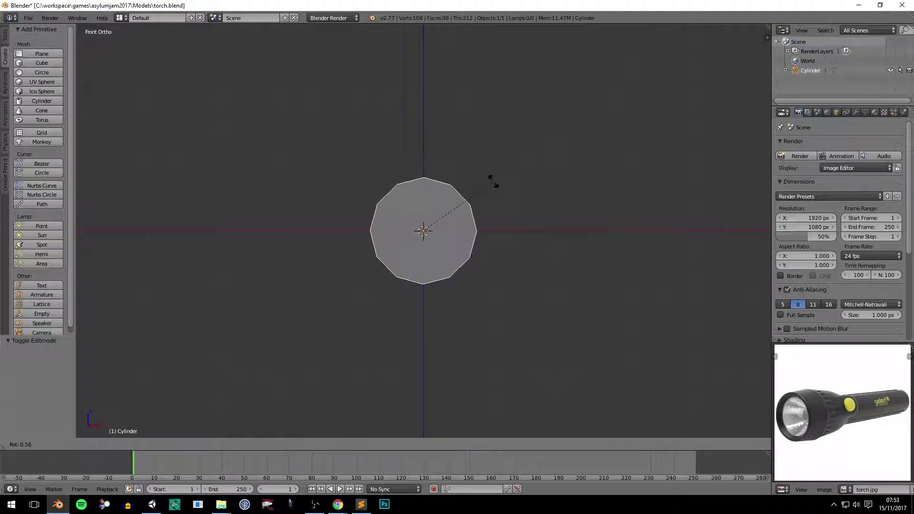
- Extrude the selected top face and scale it slightly to begin the button
{"action": "key", "text": "Escape"}
{"action": "middle_click_drag", "start_coordinate": [472, 154], "coordinate": [504, 190]}
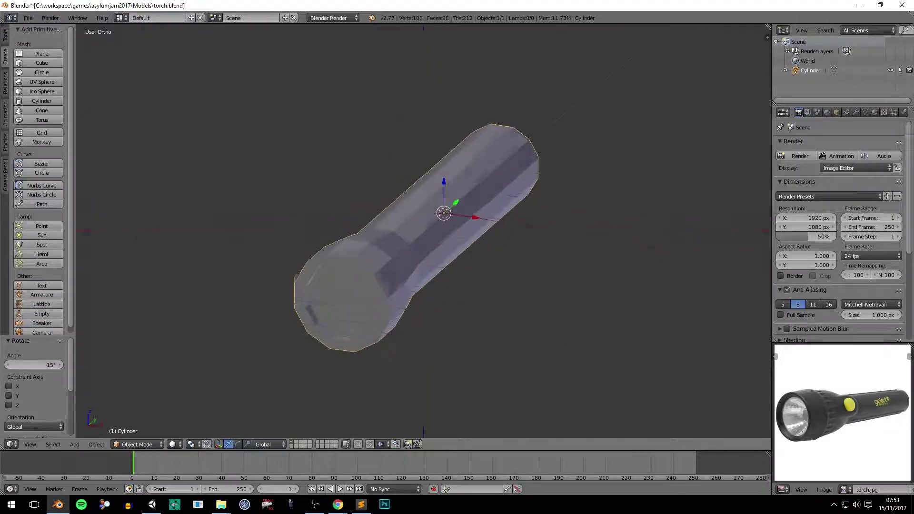
{"action": "scroll", "coordinate": [505, 190], "scroll_direction": "up", "scroll_amount": 3}
{"action": "key", "text": "Tab"}
{"action": "key", "text": "s"}
{"action": "key", "text": "Return"}
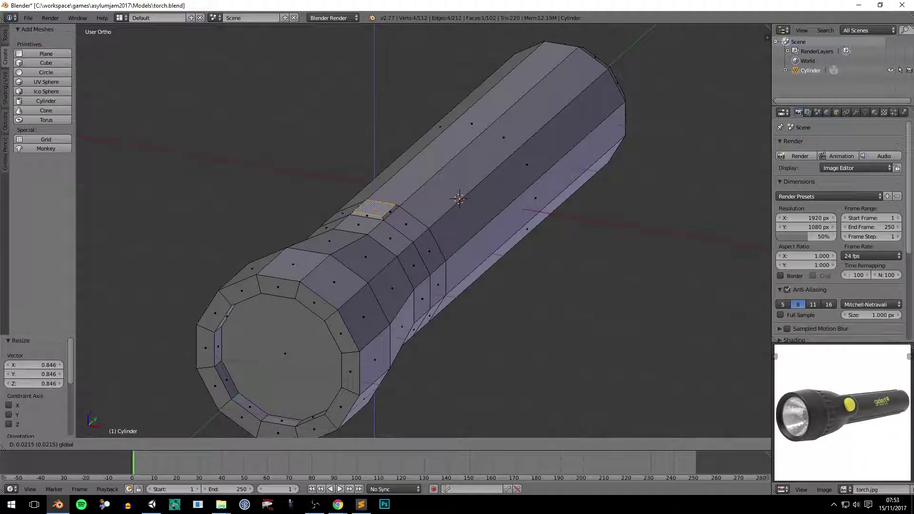
{"action": "key", "text": "Escape"}
{"action": "scroll", "coordinate": [424, 229], "scroll_direction": "up", "scroll_amount": 3}
{"action": "middle_click_drag", "start_coordinate": [424, 228], "coordinate": [457, 200]}
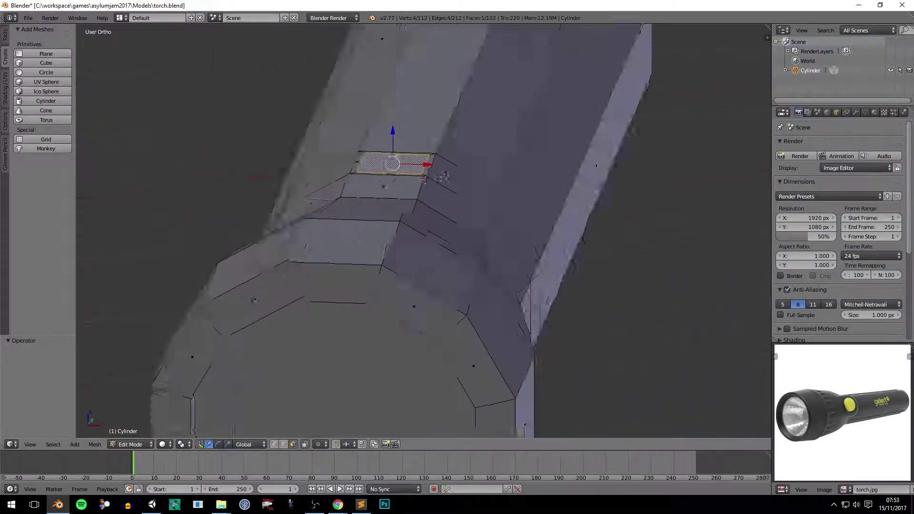
{"action": "scroll", "coordinate": [424, 228], "scroll_direction": "down", "scroll_amount": 5}
{"action": "key", "text": "Tab"}
{"action": "mouse_move", "coordinate": [424, 228]}
{"action": "middle_mouse_down"}
{"action": "mouse_move", "coordinate": [457, 247]}
{"action": "mouse_move", "coordinate": [429, 205]}
{"action": "mouse_move", "coordinate": [457, 200]}
{"action": "middle_mouse_up"}
{"action": "scroll", "coordinate": [424, 228], "scroll_direction": "up", "scroll_amount": 5}
- Shrink the square button's top face and return to Object Mode to check it
{"action": "key", "text": "Tab"}
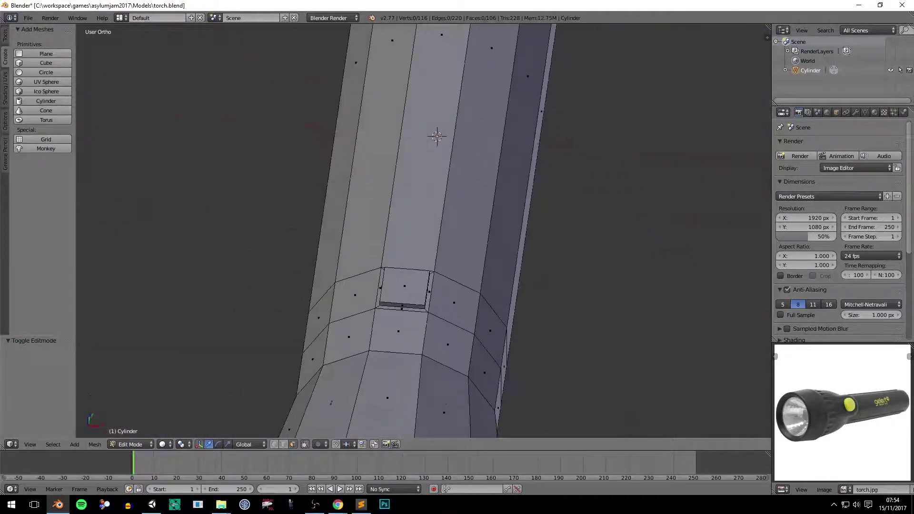
{"action": "mouse_move", "coordinate": [424, 229]}
{"action": "middle_mouse_down"}
{"action": "mouse_move", "coordinate": [457, 247]}
{"action": "mouse_move", "coordinate": [419, 210]}
{"action": "mouse_move", "coordinate": [429, 219]}
{"action": "mouse_move", "coordinate": [429, 266]}
{"action": "middle_mouse_up"}
{"action": "key", "text": "a"}
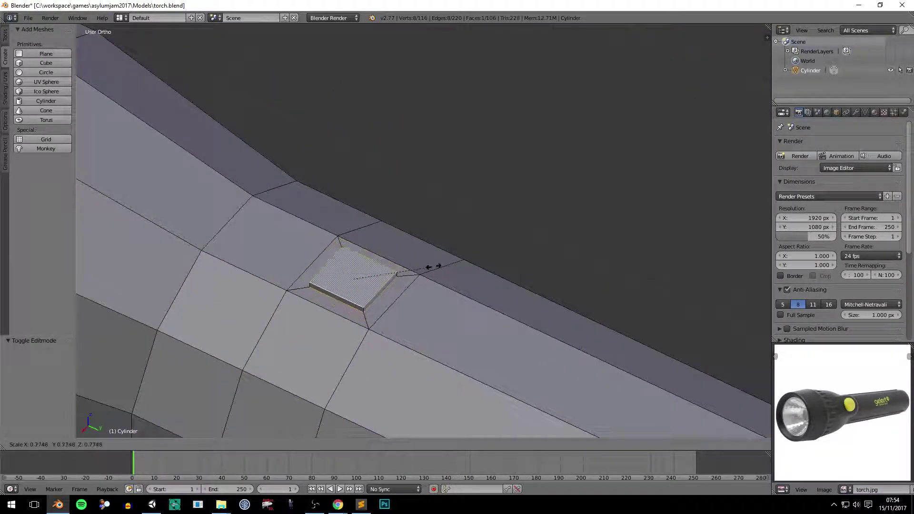
{"action": "scroll", "coordinate": [424, 229], "scroll_direction": "down", "scroll_amount": 5}
{"action": "key", "text": "Tab"}
{"action": "mouse_move", "coordinate": [423, 229]}
{"action": "middle_mouse_down"}
{"action": "mouse_move", "coordinate": [453, 200]}
{"action": "mouse_move", "coordinate": [476, 257]}
{"action": "mouse_move", "coordinate": [419, 257]}
{"action": "mouse_move", "coordinate": [405, 243]}
{"action": "middle_mouse_up"}
{"action": "scroll", "coordinate": [423, 228], "scroll_direction": "down", "scroll_amount": 2}
- Select the whole torch mesh and create a new material named Torch Material
{"action": "key", "text": "Tab"}
{"action": "key", "text": "a"}
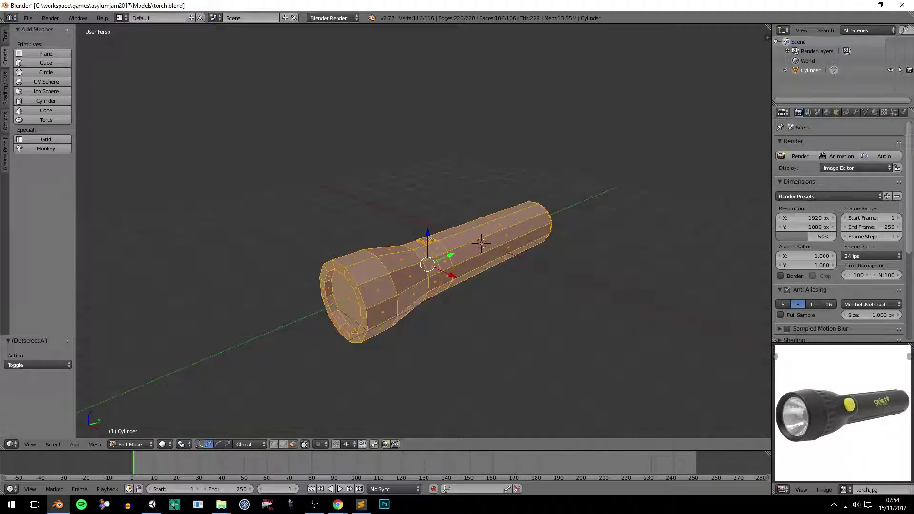
{"action": "left_click", "coordinate": [874, 113]}
{"action": "left_click", "coordinate": [809, 187]}
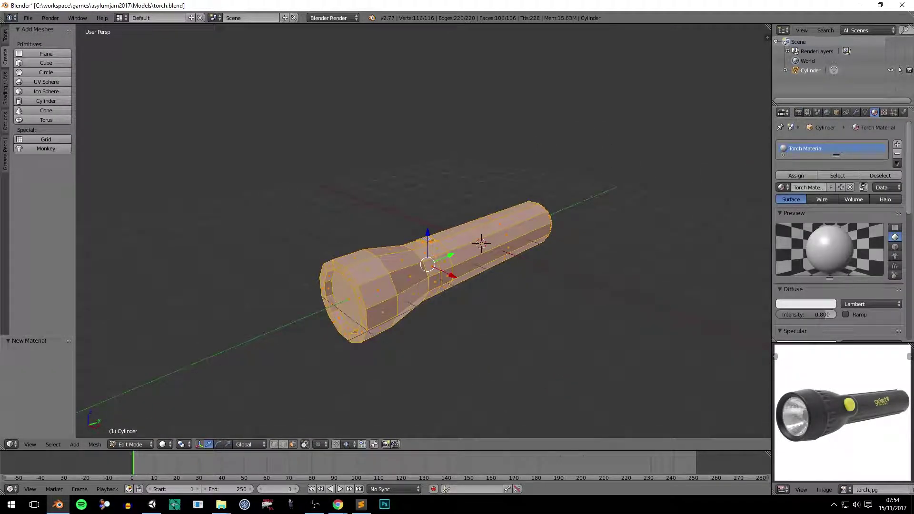
{"action": "middle_click_drag", "start_coordinate": [428, 267], "coordinate": [457, 267]}
{"action": "right_click", "coordinate": [355, 285]}
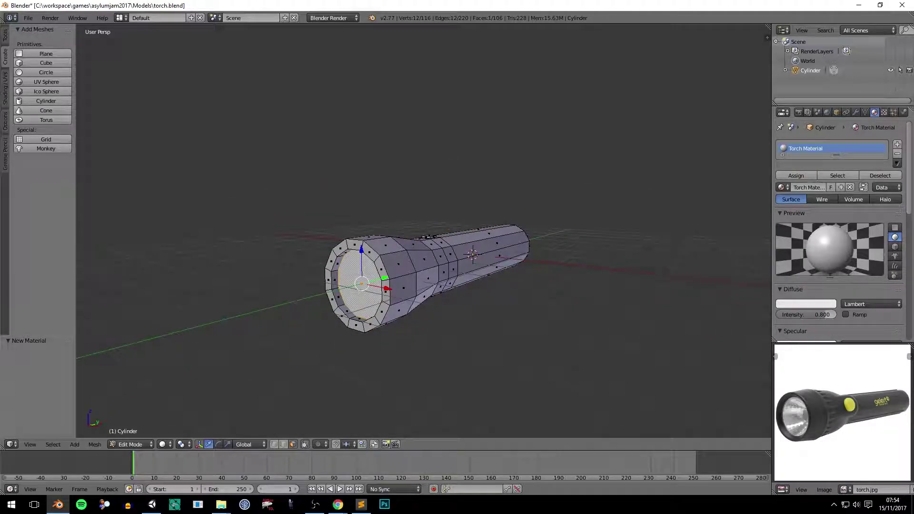
- Remove the extra material slot, assign Torch Material to all faces, and split the 3D View in two
{"action": "left_click", "coordinate": [897, 144]}
{"action": "left_click", "coordinate": [898, 153]}
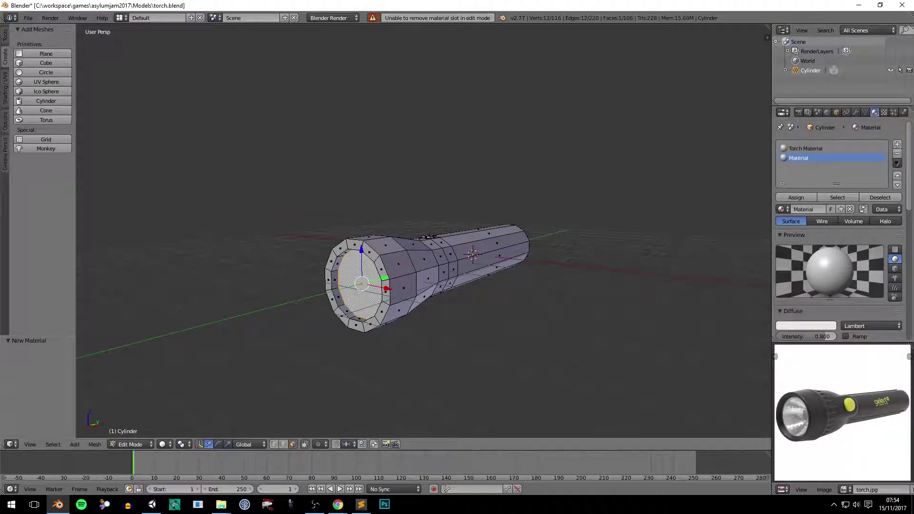
{"action": "key", "text": "a"}
{"action": "left_click", "coordinate": [796, 176]}
{"action": "middle_click_drag", "start_coordinate": [429, 267], "coordinate": [457, 257]}
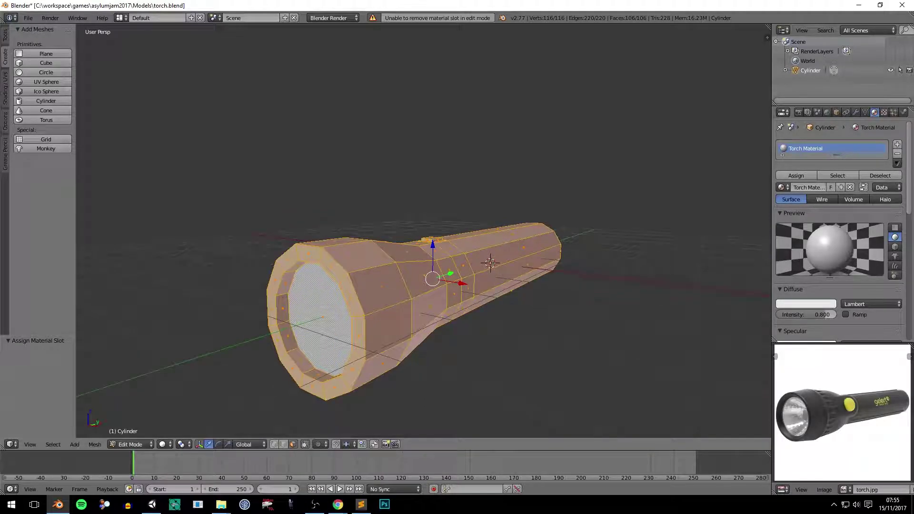
{"action": "key", "text": "a"}
{"action": "left_click_drag", "start_coordinate": [766, 38], "coordinate": [419, 95]}
- Turn the right area into the UV/Image Editor and apply the torch's rotation and scale
{"action": "key", "text": "t"}
{"action": "left_click", "coordinate": [431, 444]}
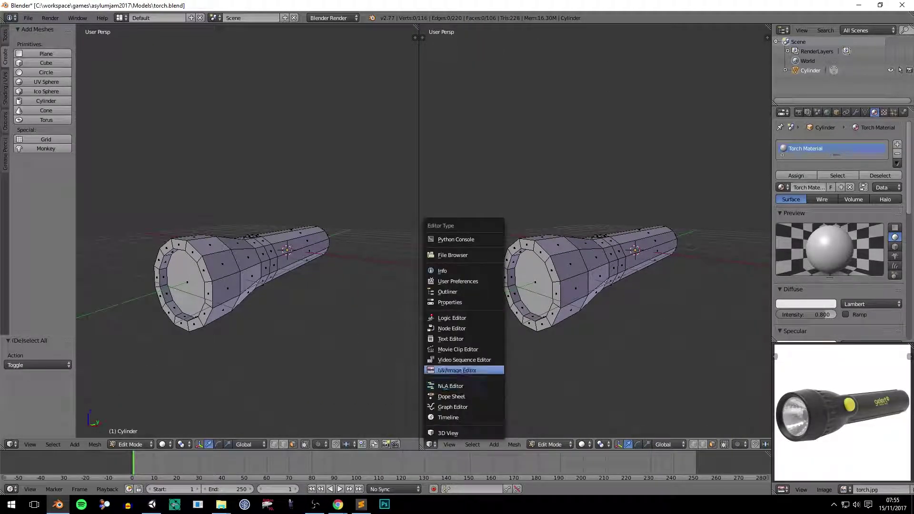
{"action": "left_click", "coordinate": [457, 370]}
{"action": "key", "text": "a"}
{"action": "key", "text": "u"}
{"action": "left_click", "coordinate": [176, 260]}
{"action": "key", "text": "Tab"}
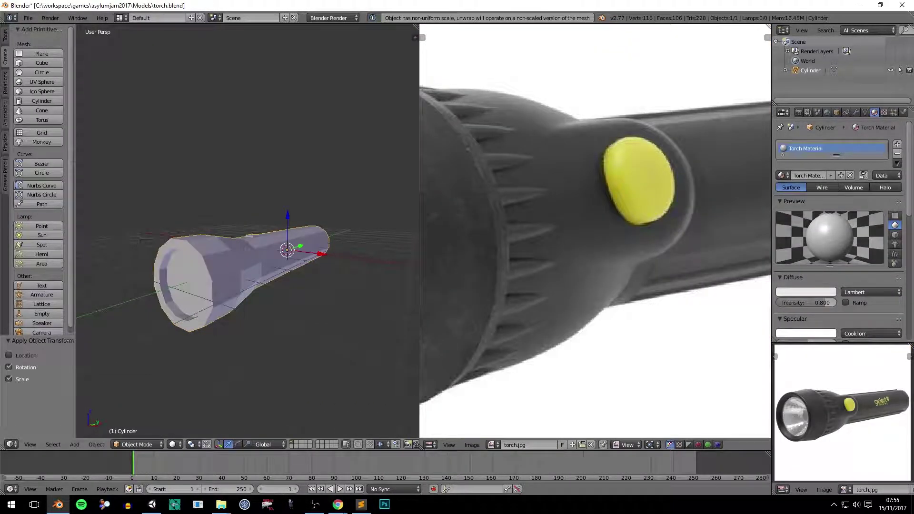
{"action": "key", "text": "Tab"}
{"action": "scroll", "coordinate": [248, 228], "scroll_direction": "up", "scroll_amount": 3}
- Mark the front rim edge loop as a seam and do a first unwrap
{"action": "key", "text": "a"}
{"action": "right_click", "coordinate": [184, 286], "text": "alt"}
{"action": "key", "text": "ctrl+e"}
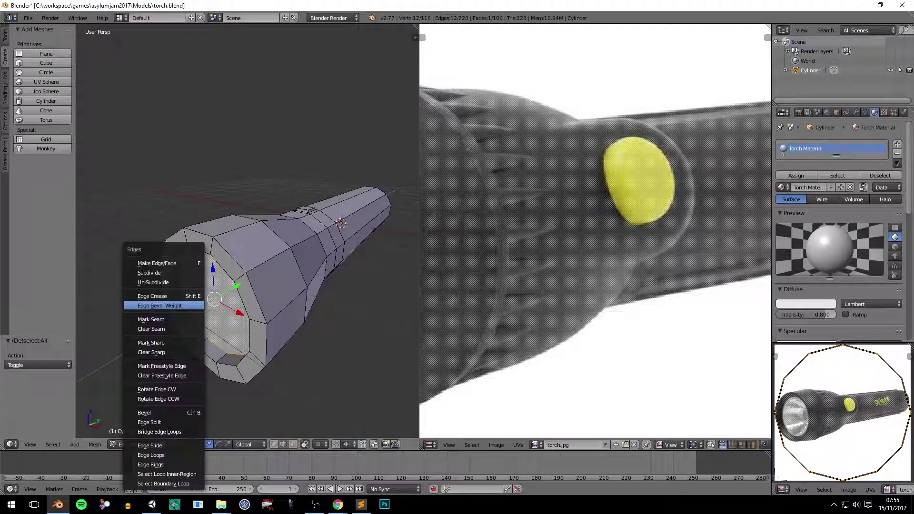
{"action": "left_click", "coordinate": [191, 281]}
{"action": "key", "text": "a"}
{"action": "key", "text": "u"}
{"action": "key", "text": "Return"}
- Mark the button's edges as a seam
{"action": "key", "text": "a"}
{"action": "mouse_move", "coordinate": [247, 228]}
{"action": "middle_mouse_down"}
{"action": "mouse_move", "coordinate": [285, 219]}
{"action": "mouse_move", "coordinate": [267, 247]}
{"action": "mouse_move", "coordinate": [285, 257]}
{"action": "middle_mouse_up"}
{"action": "scroll", "coordinate": [247, 228], "scroll_direction": "up", "scroll_amount": 3}
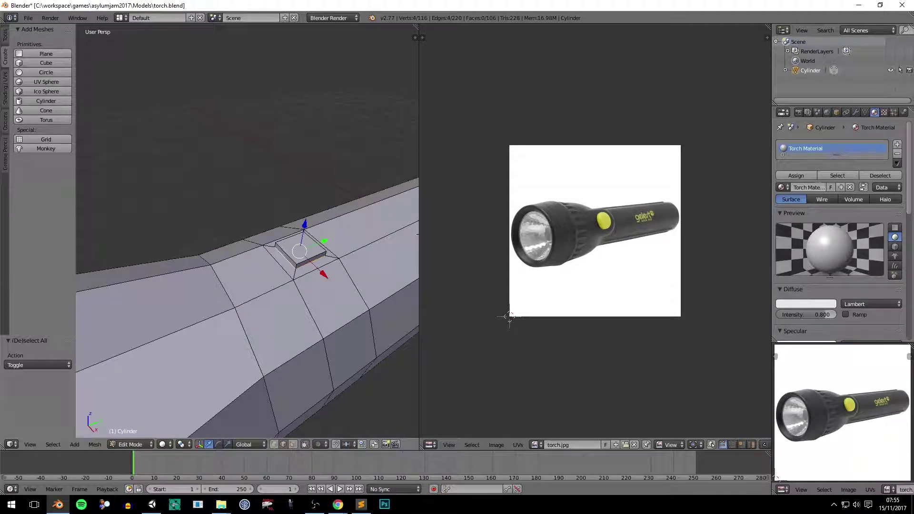
{"action": "key", "text": "ctrl+e"}
{"action": "key", "text": "Return"}
- Seam the button's sides, re-unwrap, and create a new 1024×1024 Torch_UV image
{"action": "scroll", "coordinate": [248, 229], "scroll_direction": "up", "scroll_amount": 3}
{"action": "middle_click_drag", "start_coordinate": [247, 228], "coordinate": [285, 224]}
{"action": "mouse_move", "coordinate": [248, 257]}
{"action": "middle_mouse_down"}
{"action": "mouse_move", "coordinate": [267, 248]}
{"action": "mouse_move", "coordinate": [248, 257]}
{"action": "middle_mouse_up"}
{"action": "key", "text": "ctrl+e"}
{"action": "key", "text": "Return"}
{"action": "key", "text": "a"}
{"action": "key", "text": "u"}
{"action": "key", "text": "Return"}
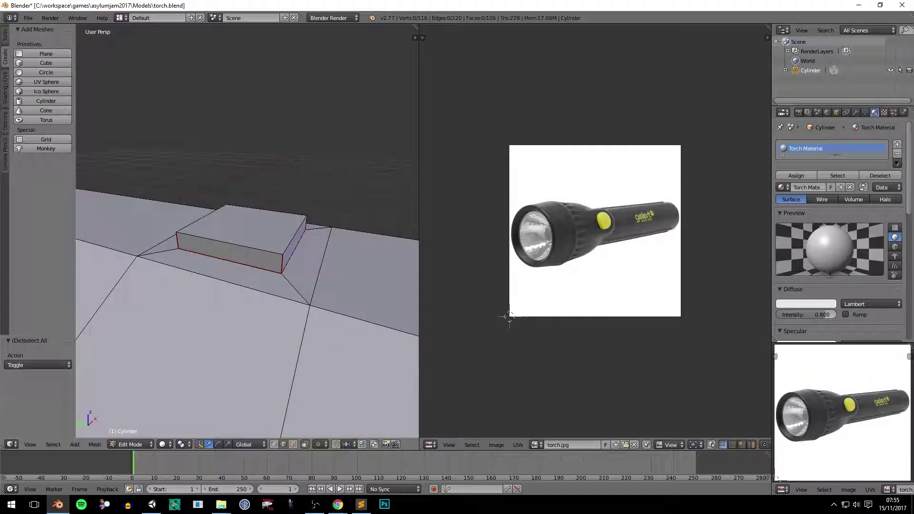
{"action": "key", "text": "alt+n"}
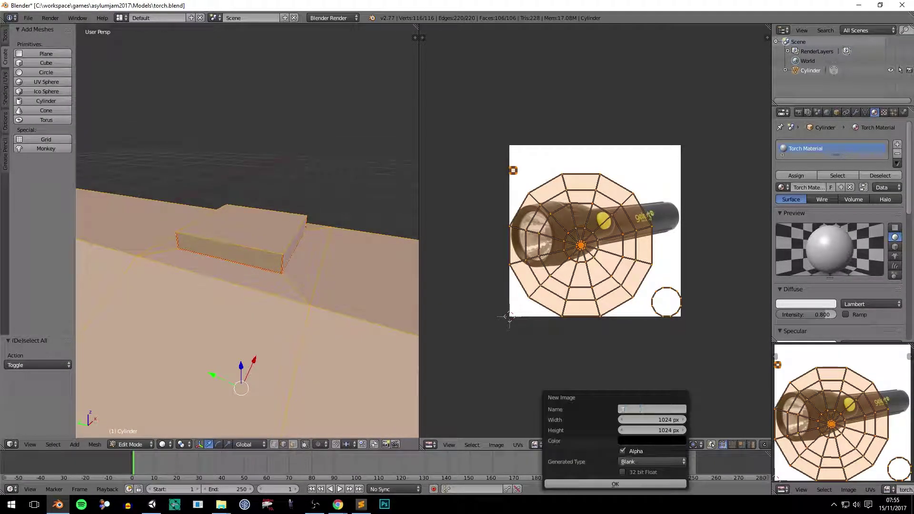
{"action": "key", "text": "Return"}
- Mark the bottom rim as a seam and unwrap the torch into strips and caps
{"action": "mouse_move", "coordinate": [247, 285]}
{"action": "middle_mouse_down"}
{"action": "mouse_move", "coordinate": [285, 200]}
{"action": "mouse_move", "coordinate": [248, 238]}
{"action": "middle_mouse_up"}
{"action": "key", "text": "a"}
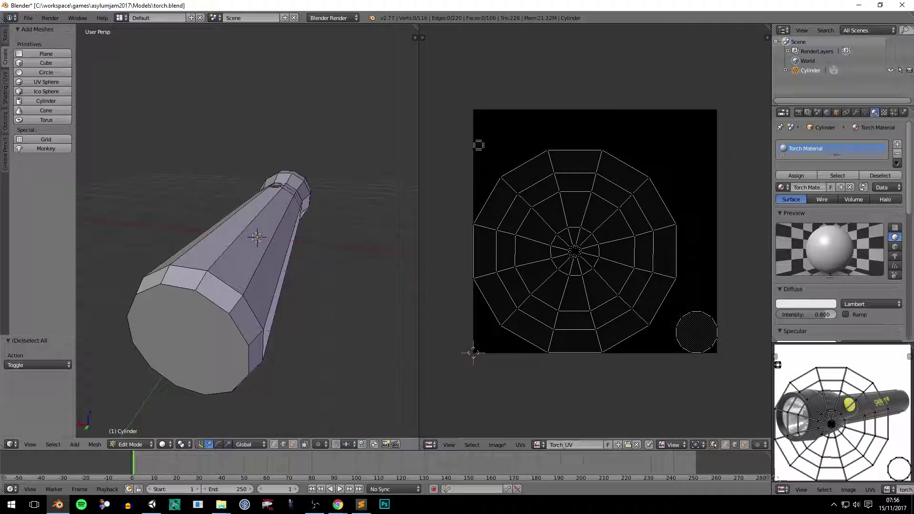
{"action": "right_click", "coordinate": [142, 304], "text": "alt"}
{"action": "key", "text": "ctrl+e"}
{"action": "left_click", "coordinate": [176, 334]}
{"action": "middle_click_drag", "start_coordinate": [215, 286], "coordinate": [267, 191]}
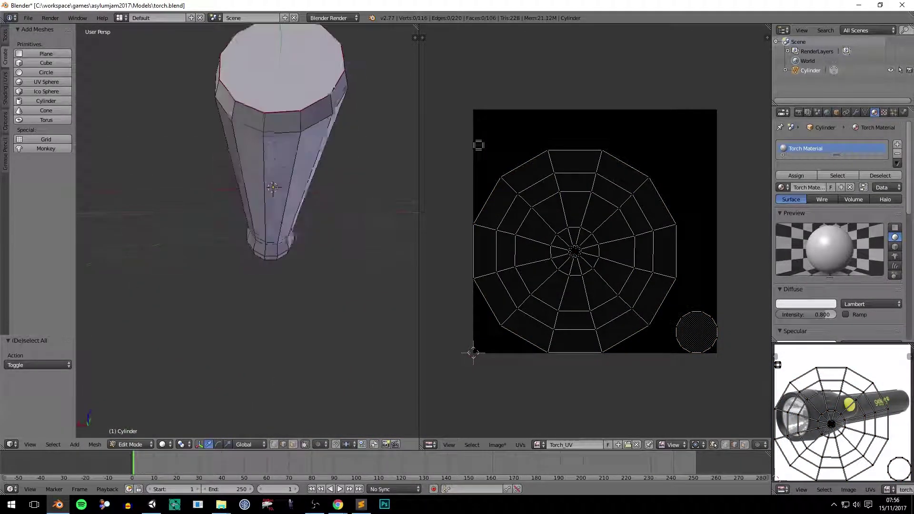
{"action": "key", "text": "a"}
{"action": "right_click", "coordinate": [263, 109]}
{"action": "middle_click_drag", "start_coordinate": [263, 109], "coordinate": [222, 205]}
{"action": "key", "text": "a"}
{"action": "key", "text": "u"}
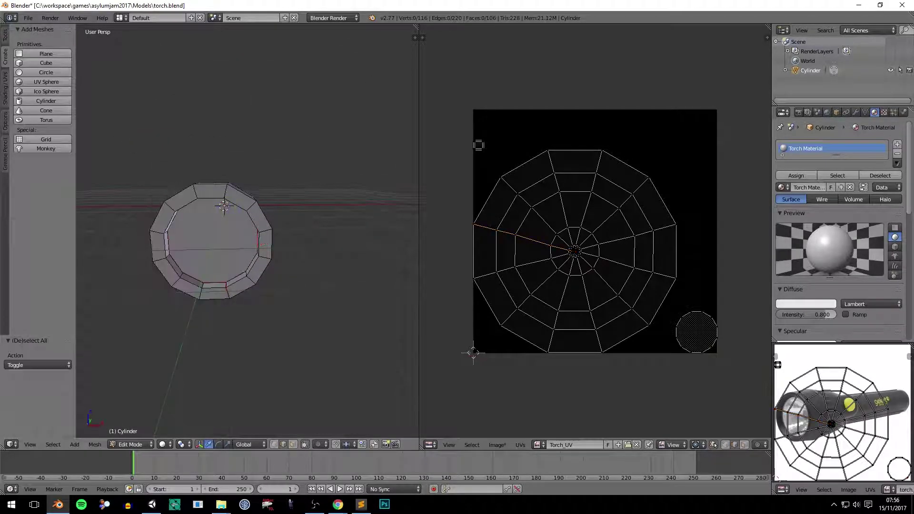
{"action": "left_click", "coordinate": [222, 203]}
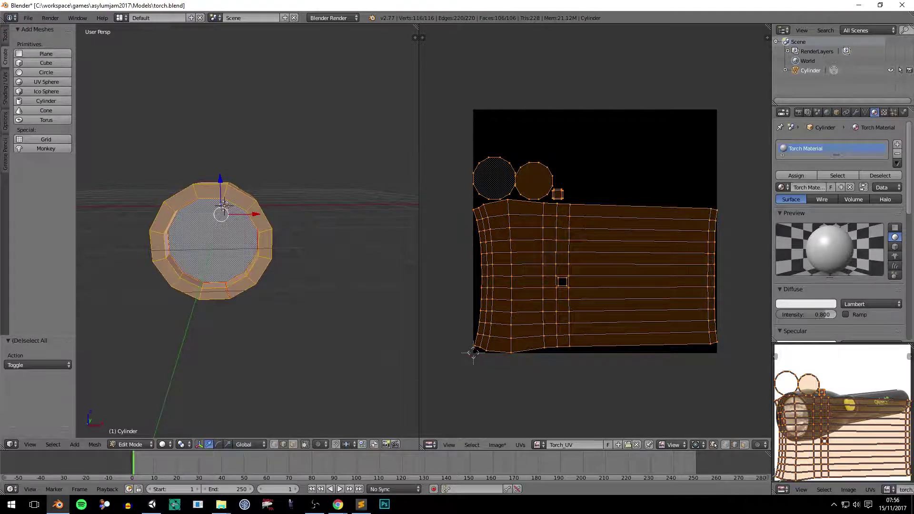
- Bake Ambient Occlusion onto Torch_UV from the Render properties
{"action": "middle_click_drag", "start_coordinate": [224, 205], "coordinate": [366, 198]}
{"action": "left_click", "coordinate": [827, 112]}
{"action": "scroll", "coordinate": [838, 228], "scroll_direction": "down", "scroll_amount": 5}
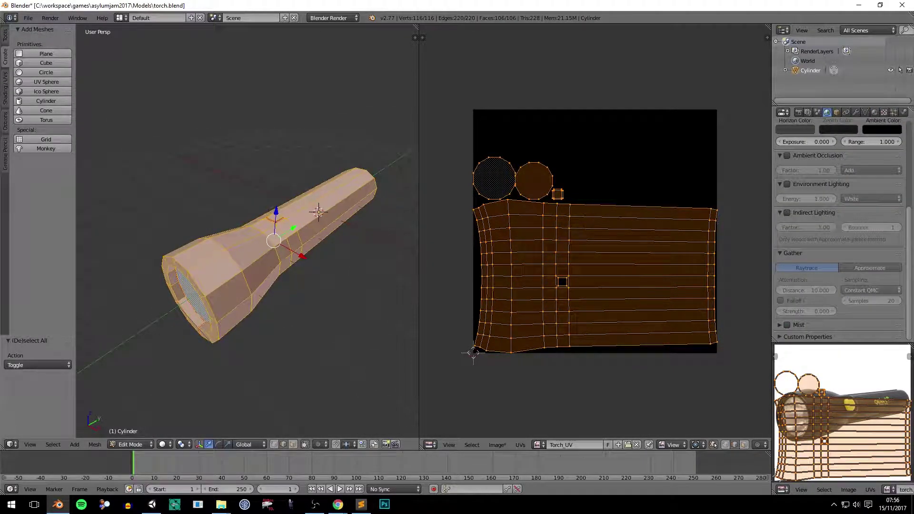
{"action": "left_click", "coordinate": [798, 112]}
{"action": "scroll", "coordinate": [838, 229], "scroll_direction": "down", "scroll_amount": 10}
{"action": "left_click", "coordinate": [860, 274]}
{"action": "left_click", "coordinate": [852, 133]}
{"action": "left_click", "coordinate": [842, 262]}
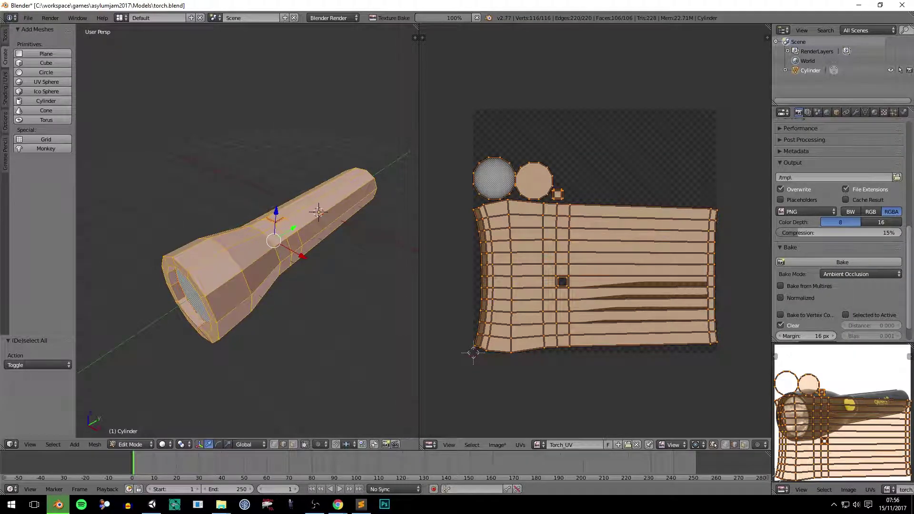
- Save the baked image as Torch_AO.png in the UV Assets folder
{"action": "left_click", "coordinate": [497, 445]}
{"action": "left_click", "coordinate": [529, 367]}
{"action": "left_click", "coordinate": [141, 131]}
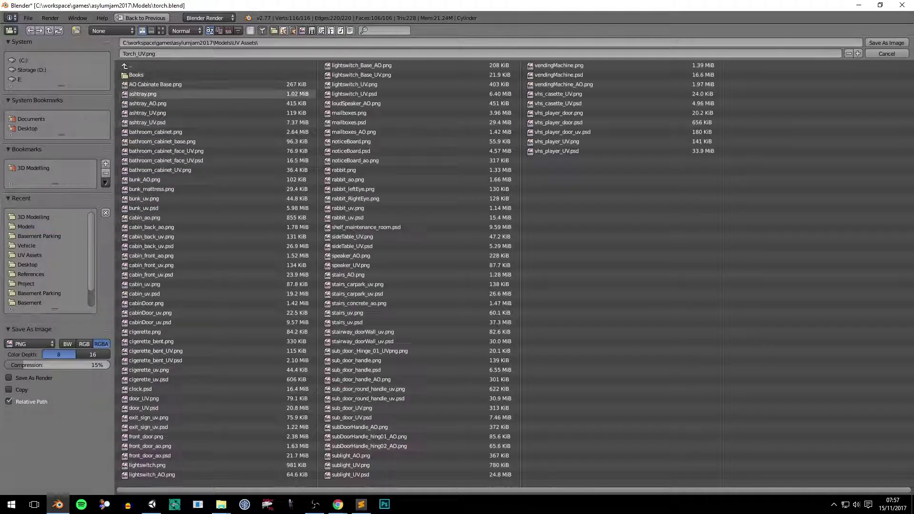
{"action": "left_click", "coordinate": [886, 43]}
- Export the UV layout image to the UV Assets folder
{"action": "left_click", "coordinate": [516, 445]}
{"action": "left_click", "coordinate": [538, 438]}
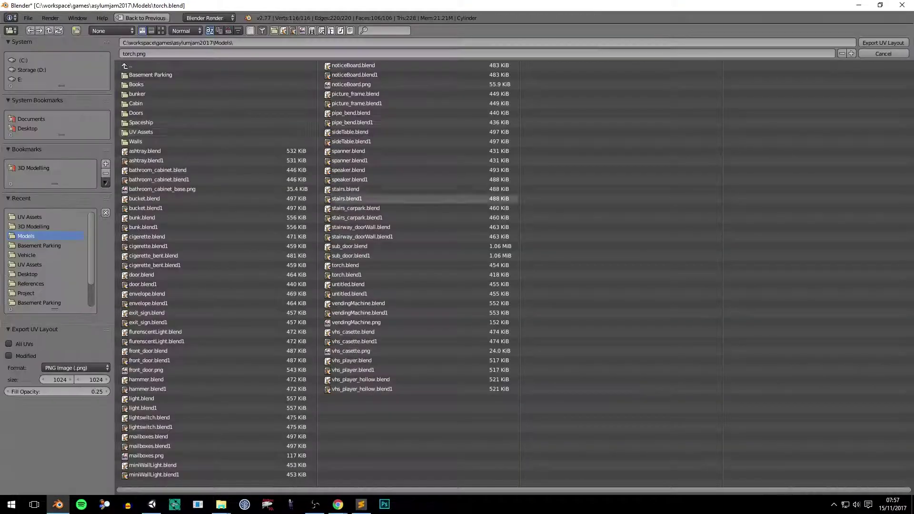
{"action": "left_click", "coordinate": [29, 217]}
{"action": "type", "text": "_UV"}
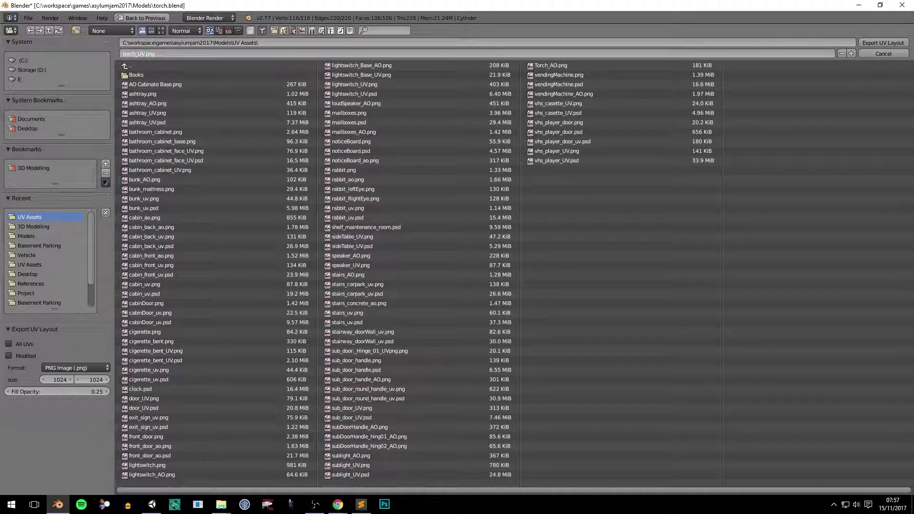
{"action": "left_click", "coordinate": [883, 43]}
- Export the torch as torch.fbx to the Models folder
{"action": "left_click", "coordinate": [29, 17]}
{"action": "left_click", "coordinate": [285, 209]}
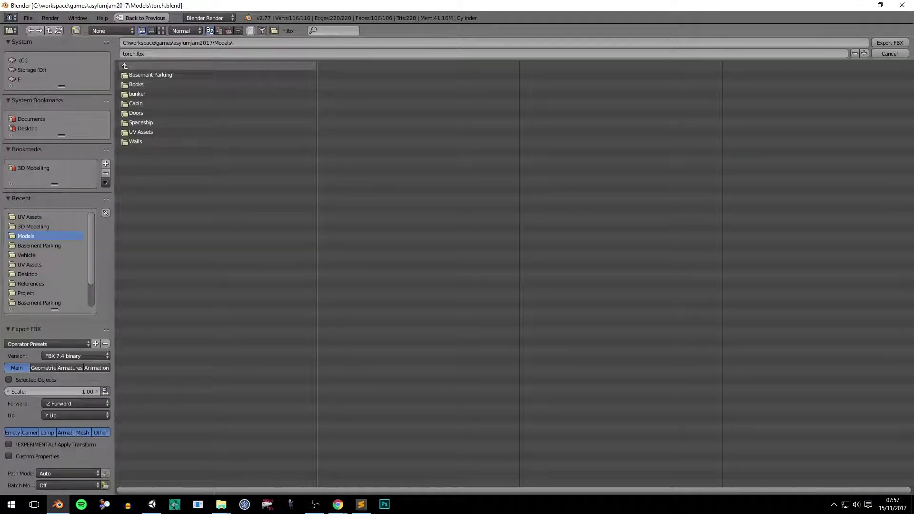
{"action": "double_click", "coordinate": [134, 112]}
{"action": "left_click", "coordinate": [890, 42]}
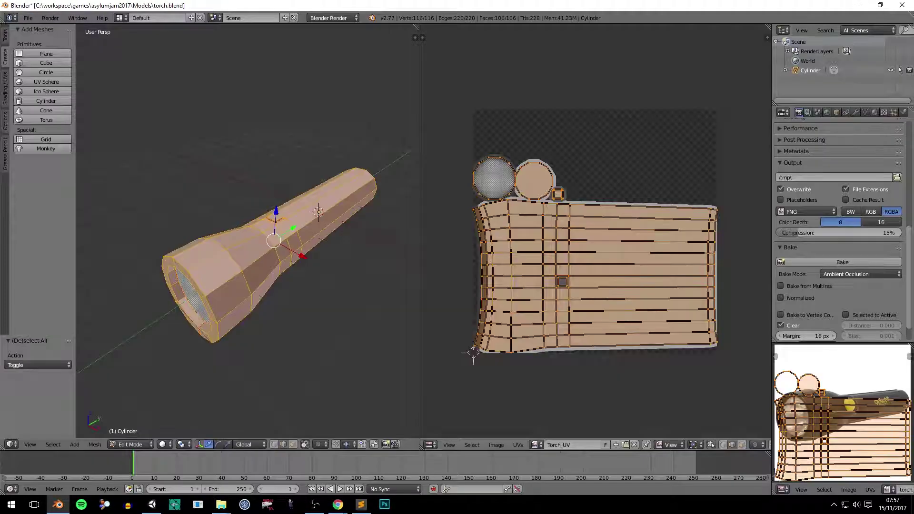
{"action": "key", "text": "alt+Tab"}
- Frame the shelf in Unity's Scene view and drag the torch model from Assets/FBX into the scene
{"action": "double_click", "coordinate": [671, 132]}
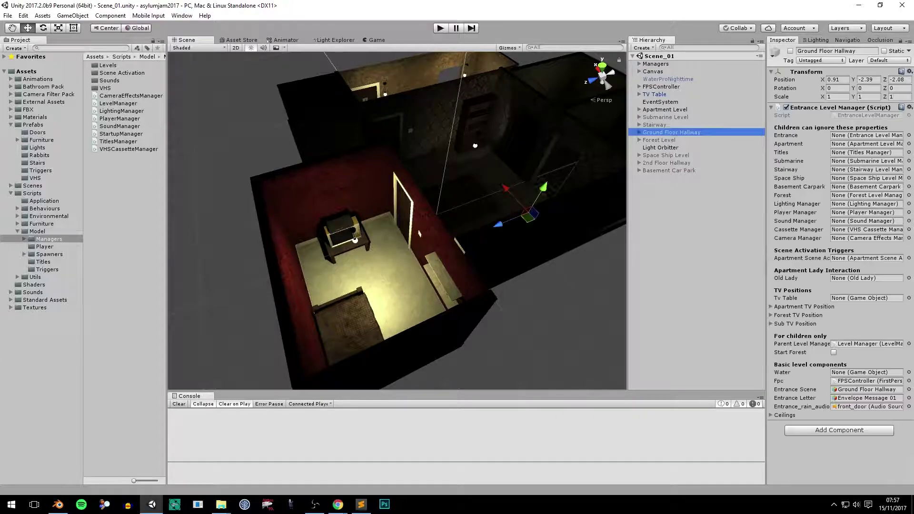
{"action": "double_click", "coordinate": [662, 185]}
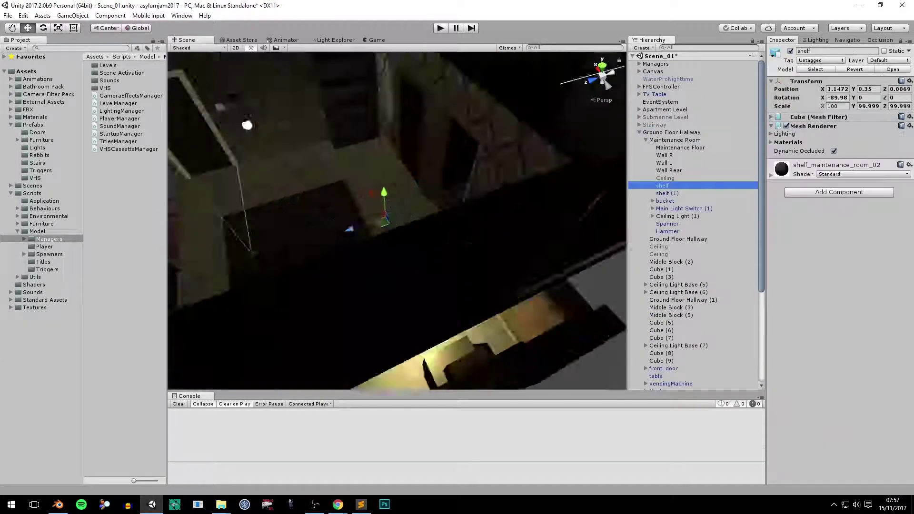
{"action": "left_click_drag", "start_coordinate": [500, 200], "coordinate": [485, 218], "text": "alt"}
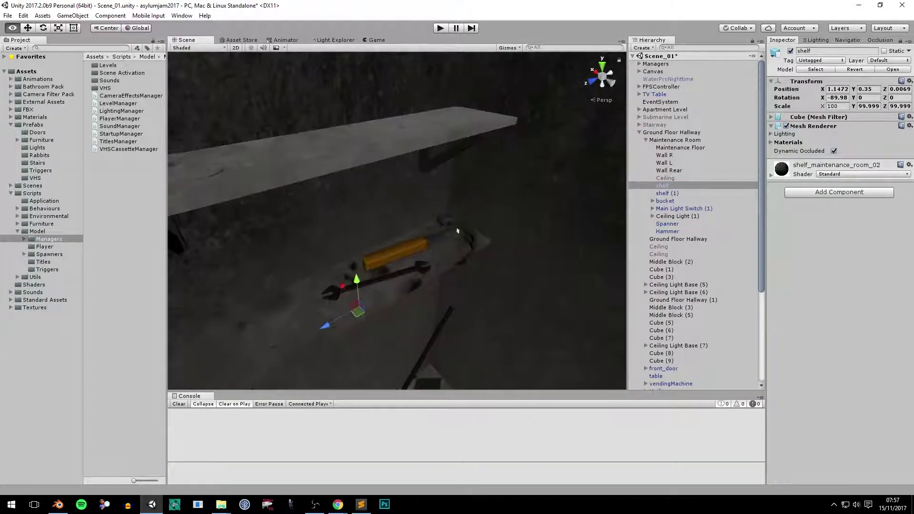
{"action": "left_click", "coordinate": [28, 109]}
{"action": "left_click_drag", "start_coordinate": [106, 408], "coordinate": [652, 72]}
{"action": "double_click", "coordinate": [650, 71]}
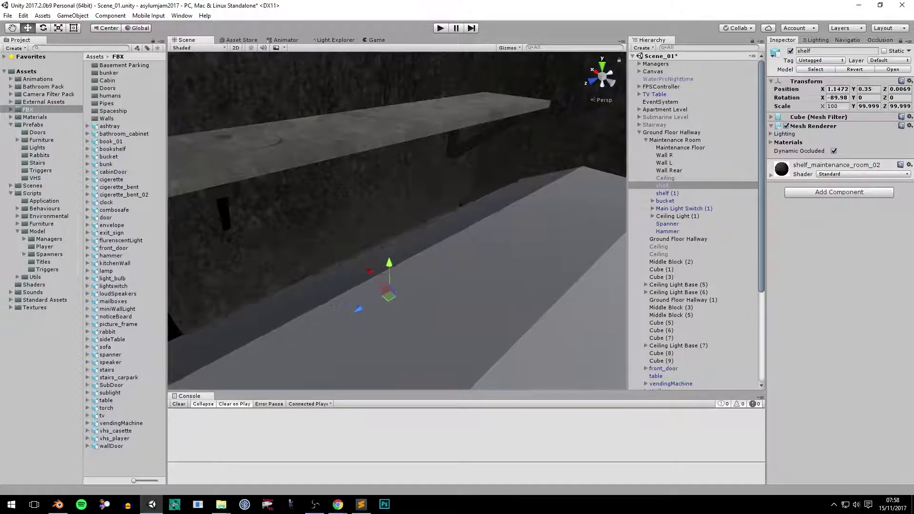
{"action": "left_click", "coordinate": [640, 140]}
{"action": "double_click", "coordinate": [665, 117]}
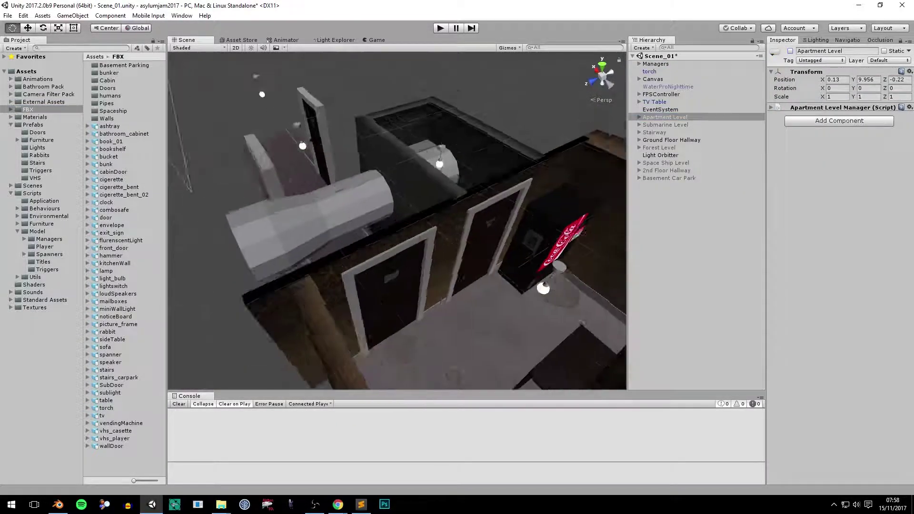
{"action": "key", "text": "alt+Tab"}
- Re-export the torch FBX, check it in Unity, then scale it to 0.702 in Blender
{"action": "left_click", "coordinate": [21, 18]}
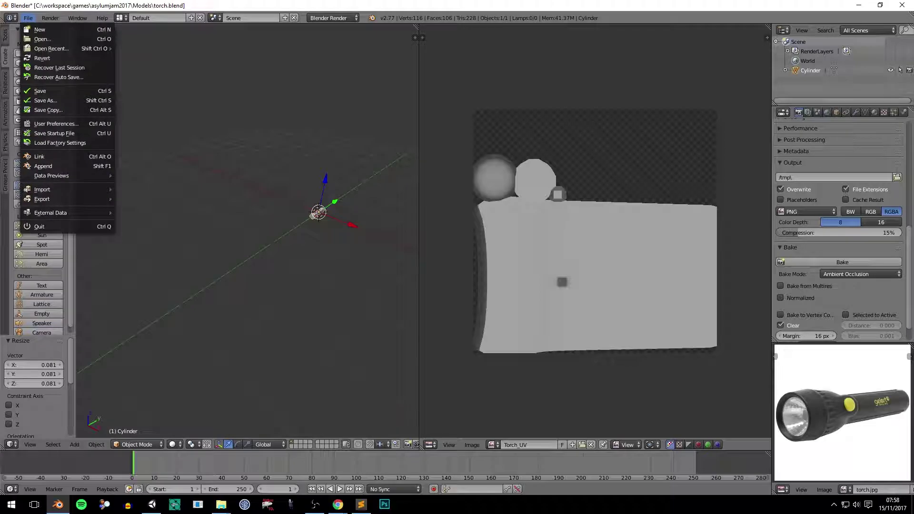
{"action": "left_click", "coordinate": [157, 224]}
{"action": "key", "text": "alt+Tab"}
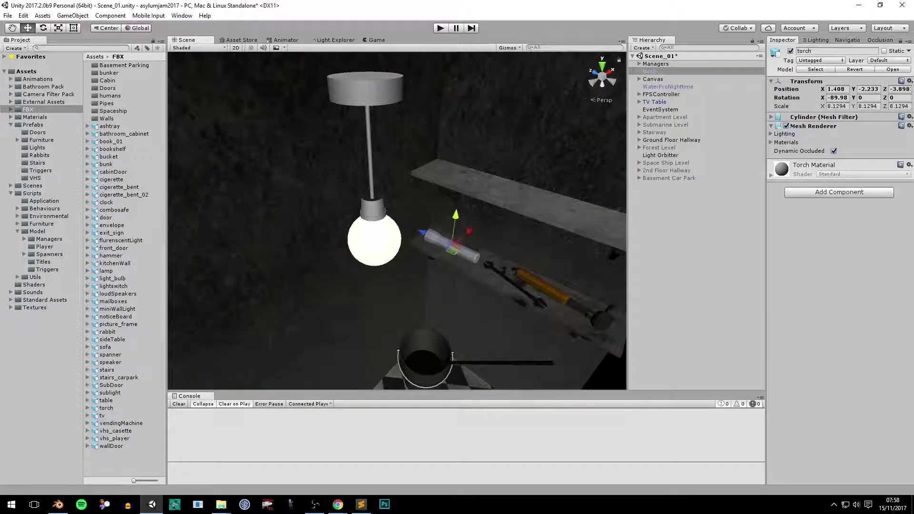
{"action": "key", "text": "alt+Tab"}
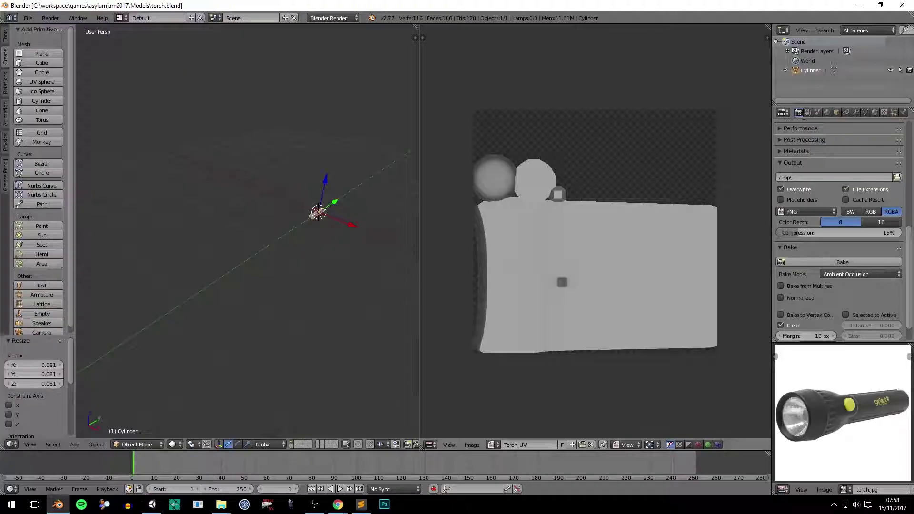
{"action": "key", "text": "ctrl+z"}
{"action": "key", "text": "s"}
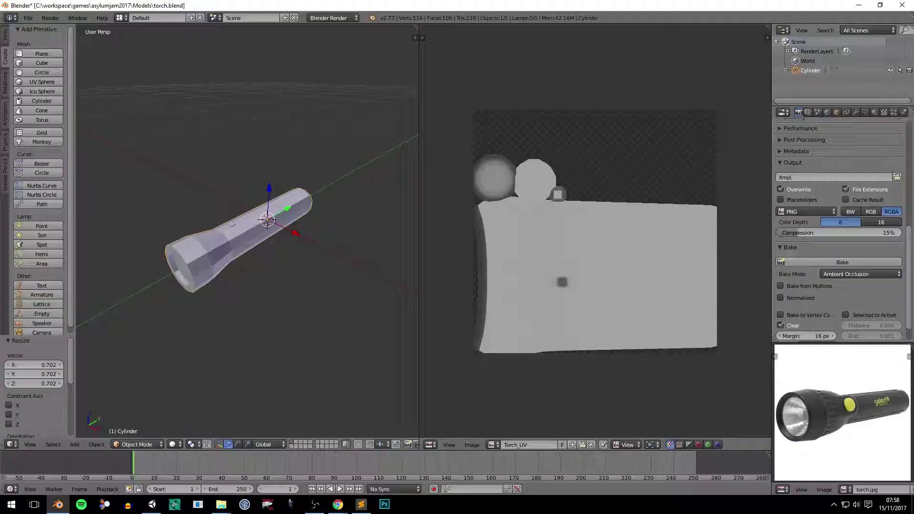
{"action": "key", "text": "alt+Tab"}
- Frame the torch on the shelf, save the scene, and open a Maintenance Cupboard texture
{"action": "key", "text": "f"}
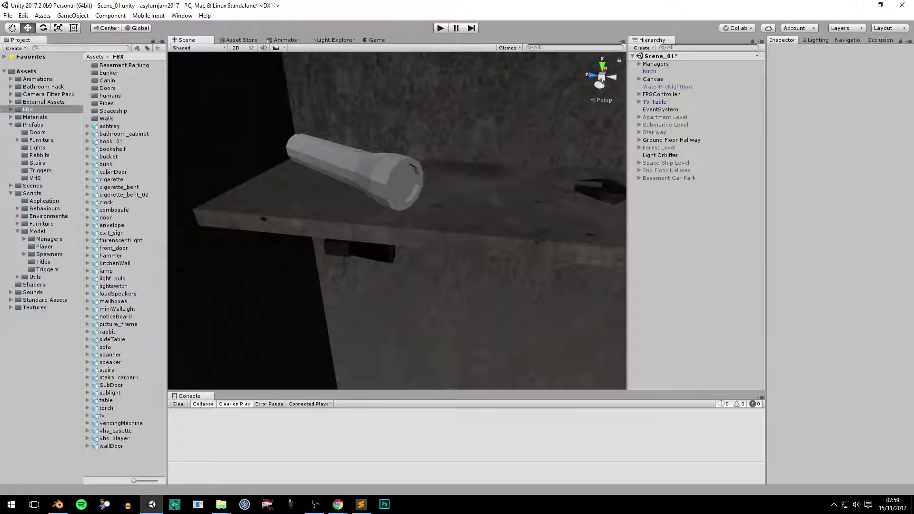
{"action": "key", "text": "ctrl+z"}
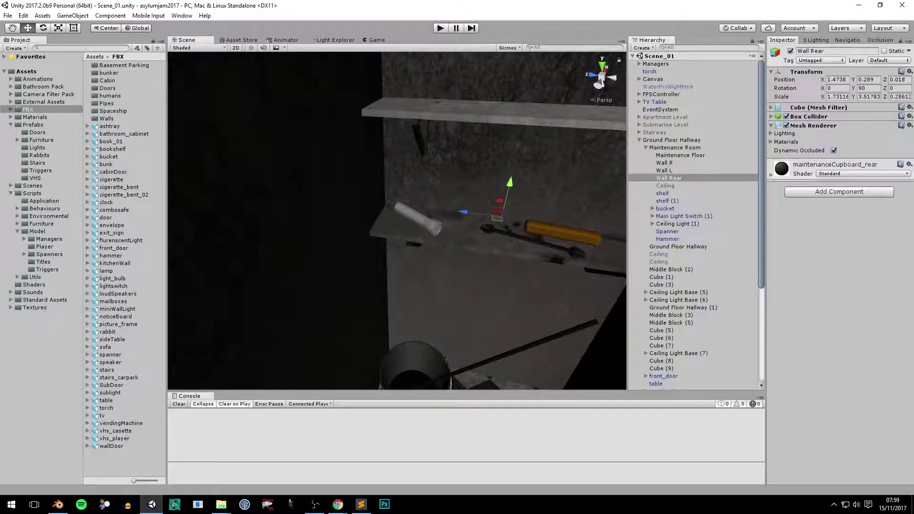
{"action": "key", "text": "ctrl+z"}
{"action": "key", "text": "ctrl+z"}
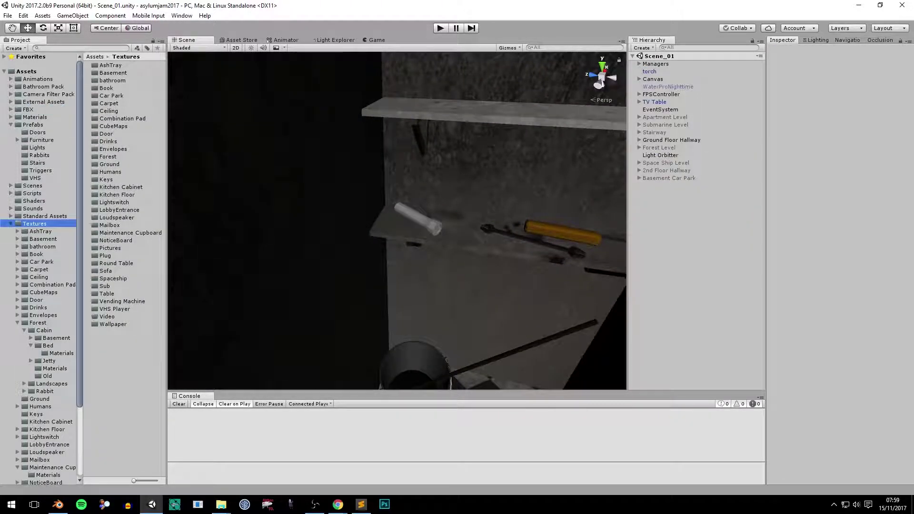
{"action": "left_click", "coordinate": [10, 124]}
{"action": "left_click", "coordinate": [56, 398]}
{"action": "double_click", "coordinate": [131, 73]}
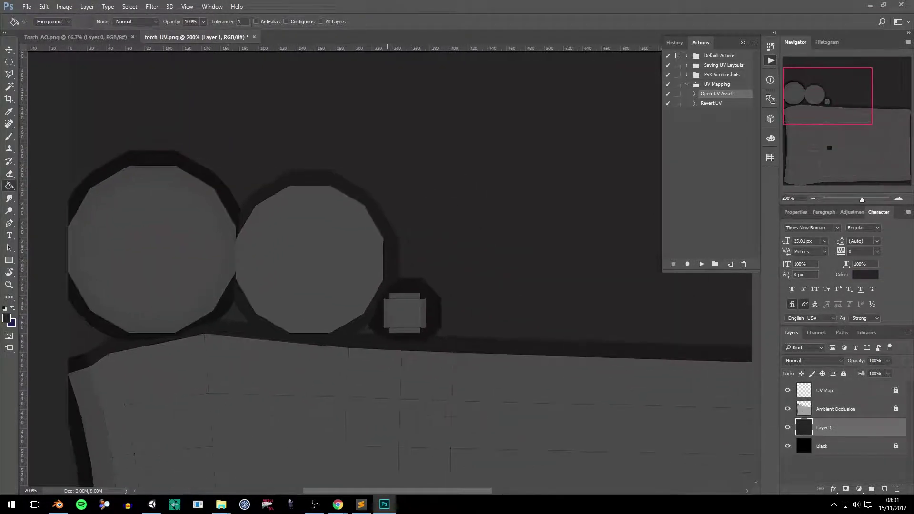
- Lasso the small square button island and paint-bucket it yellow on new Layer 2
{"action": "left_click", "coordinate": [59, 83]}
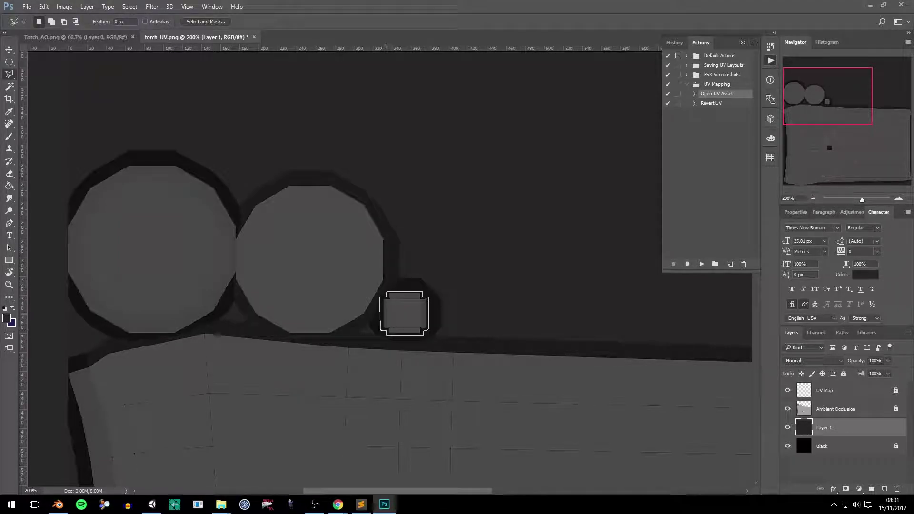
{"action": "left_click", "coordinate": [7, 318]}
{"action": "left_click", "coordinate": [316, 361]}
{"action": "left_click", "coordinate": [406, 253]}
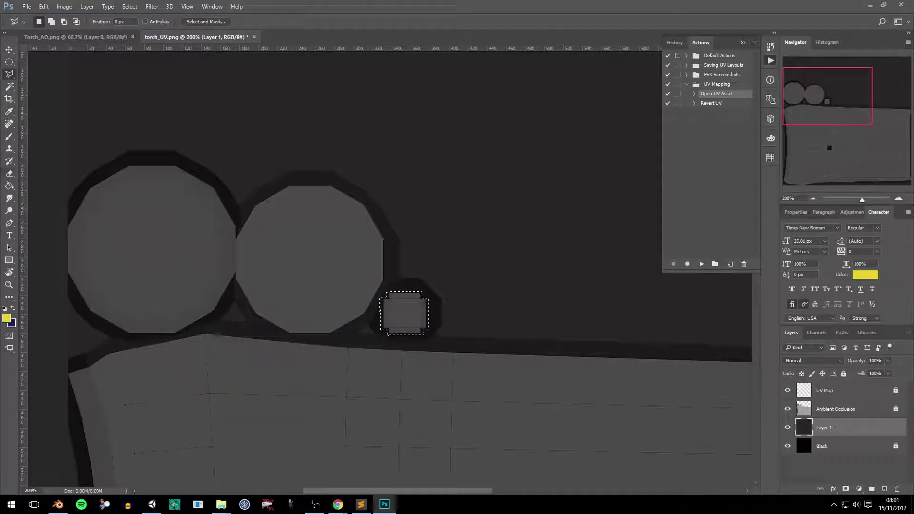
{"action": "right_click", "coordinate": [9, 136]}
{"action": "key", "text": "Escape"}
{"action": "key", "text": "ctrl+shift+alt+n"}
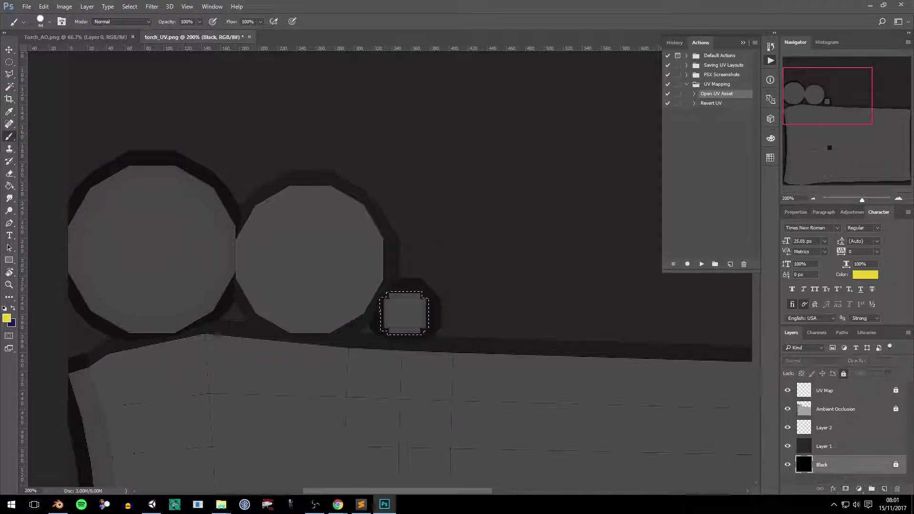
{"action": "double_click", "coordinate": [824, 428]}
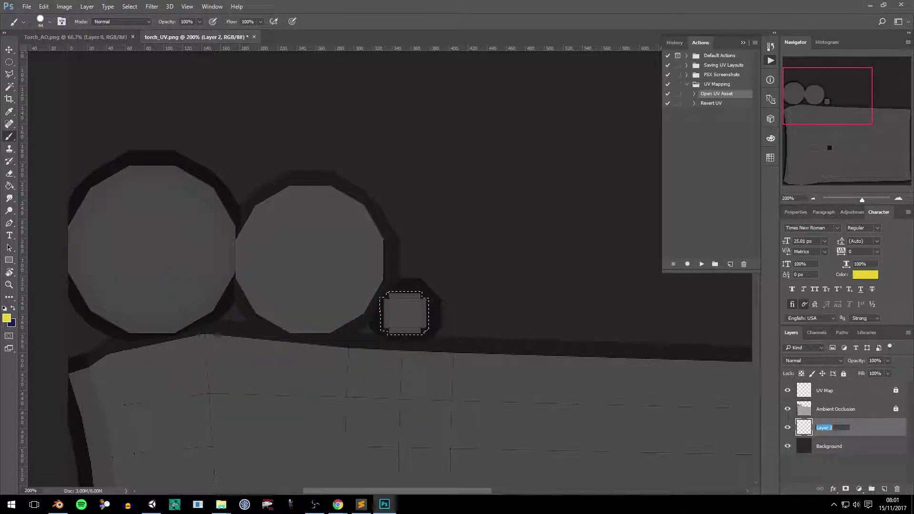
{"action": "type", "text": "Button"}
{"action": "right_click", "coordinate": [9, 185]}
{"action": "left_click", "coordinate": [48, 195]}
{"action": "left_click", "coordinate": [405, 313]}
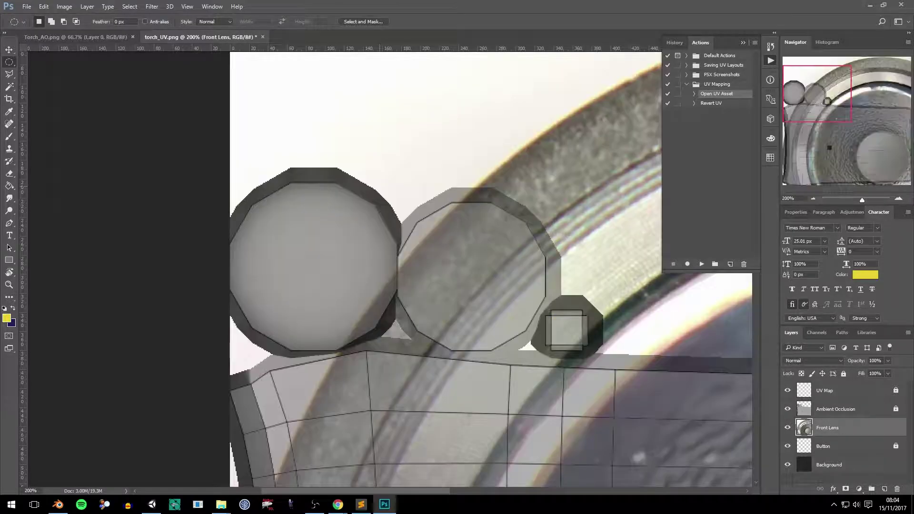
- Shrink the lens photo to fit the circle and hide the Ambient Occlusion layer
{"action": "key", "text": "ctrl+1"}
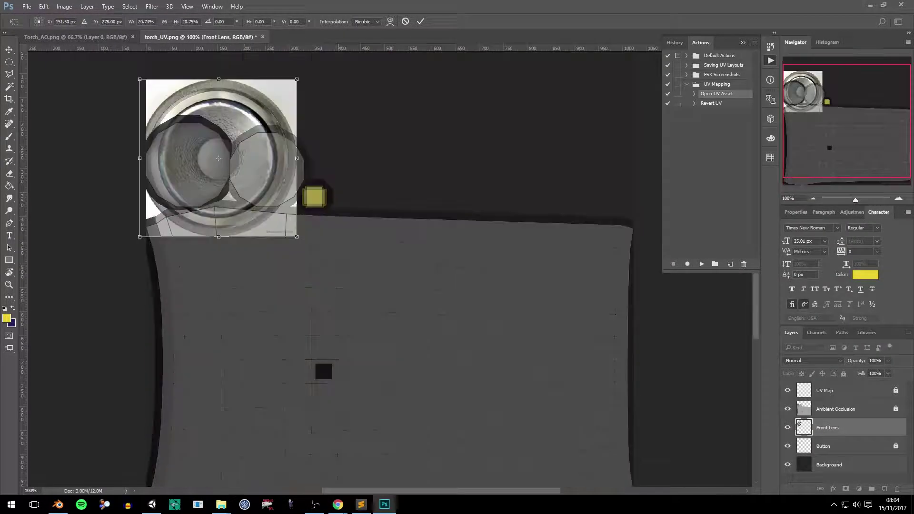
{"action": "left_click_drag", "start_coordinate": [435, 188], "coordinate": [374, 285]}
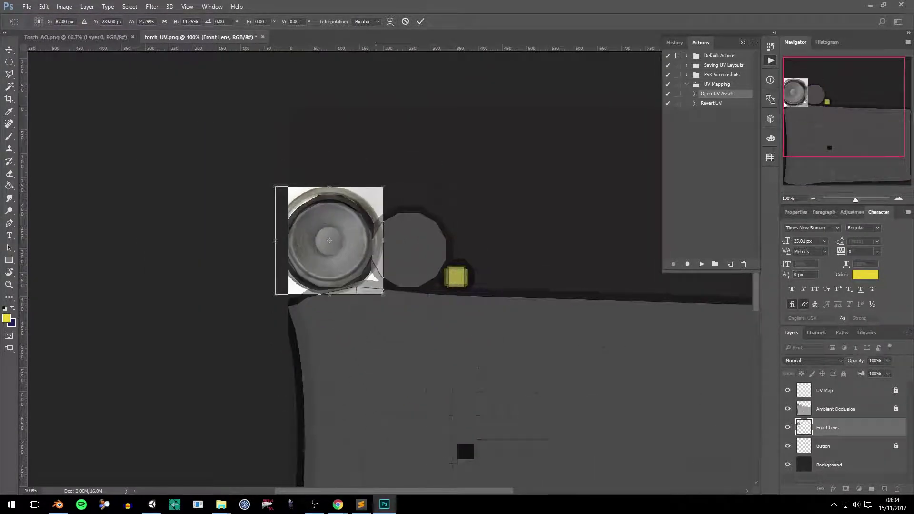
{"action": "key", "text": "Return"}
{"action": "left_click", "coordinate": [788, 409]}
{"action": "key", "text": "ctrl+plus"}
{"action": "key", "text": "ctrl+plus"}
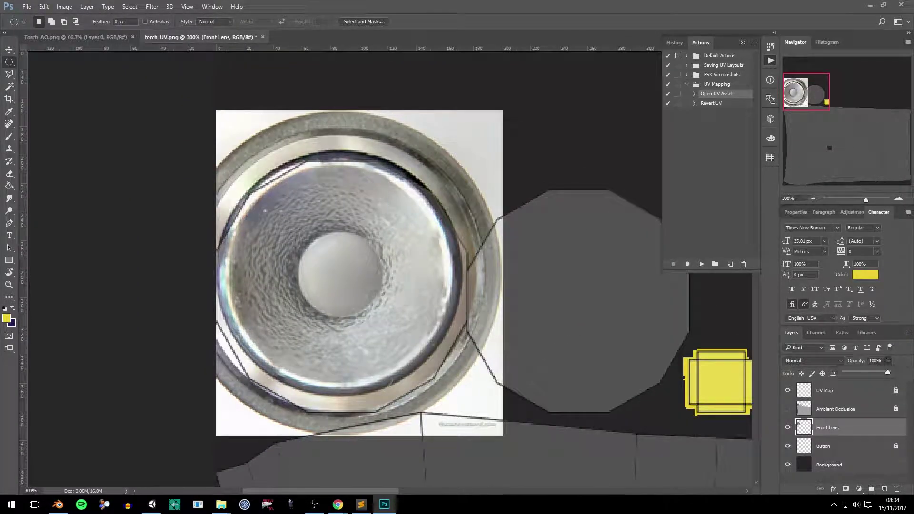
- Align the lens photo over the octagon at 27% opacity, restore 100%, and trace the octagon
{"action": "key", "text": "2"}
{"action": "key", "text": "7"}
{"action": "key", "text": "v"}
{"action": "left_click_drag", "start_coordinate": [332, 113], "coordinate": [334, 120]}
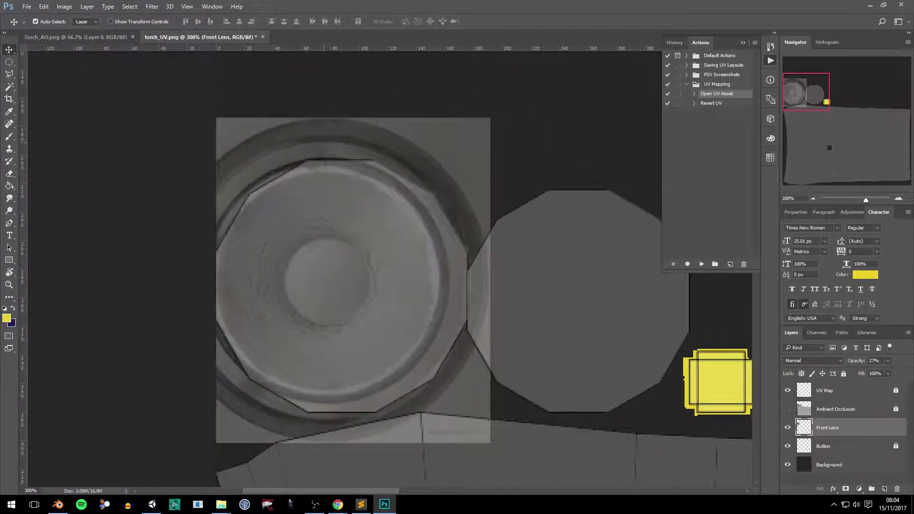
{"action": "left_click_drag", "start_coordinate": [440, 146], "coordinate": [455, 153]}
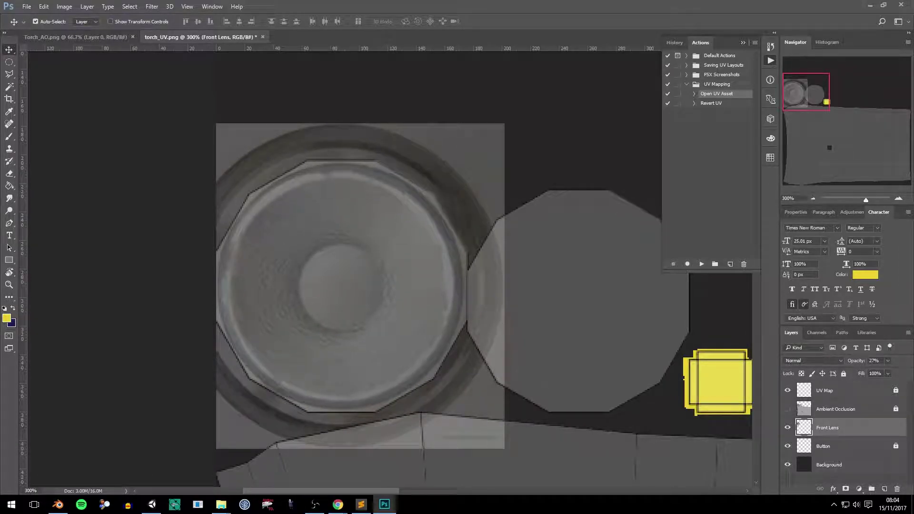
{"action": "key", "text": "0"}
{"action": "left_click_drag", "start_coordinate": [9, 74], "coordinate": [43, 86]}
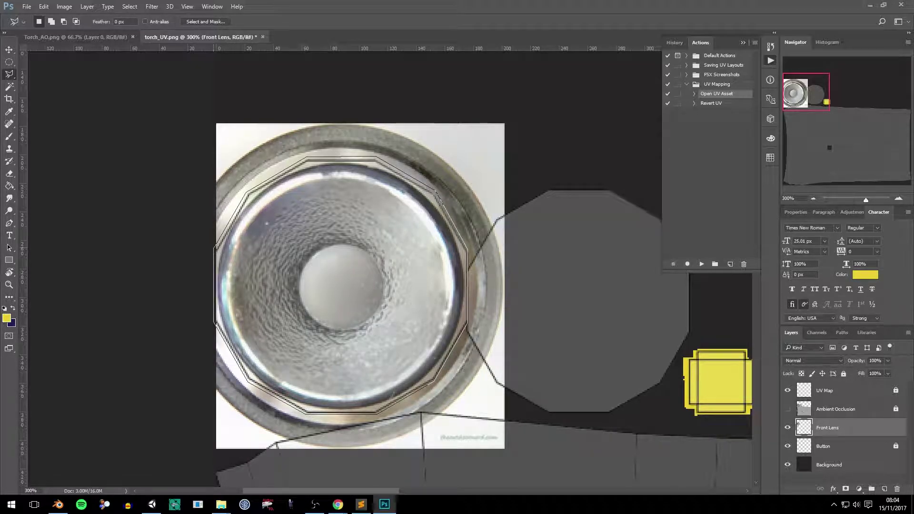
- Delete the white photo area outside the octagon and clear the selection
{"action": "key", "text": "ctrl+shift+i"}
{"action": "key", "text": "Delete"}
{"action": "key", "text": "ctrl+d"}
{"action": "key", "text": "m"}
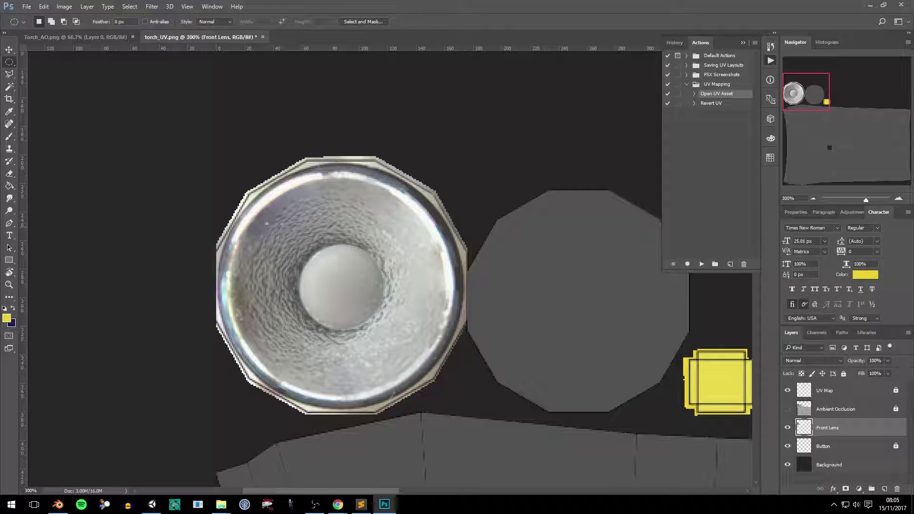
- Pick dark grey and fit an elliptical selection over the lens glass
{"action": "left_click", "coordinate": [7, 318]}
{"action": "left_click", "coordinate": [402, 255]}
{"action": "right_click", "coordinate": [9, 62]}
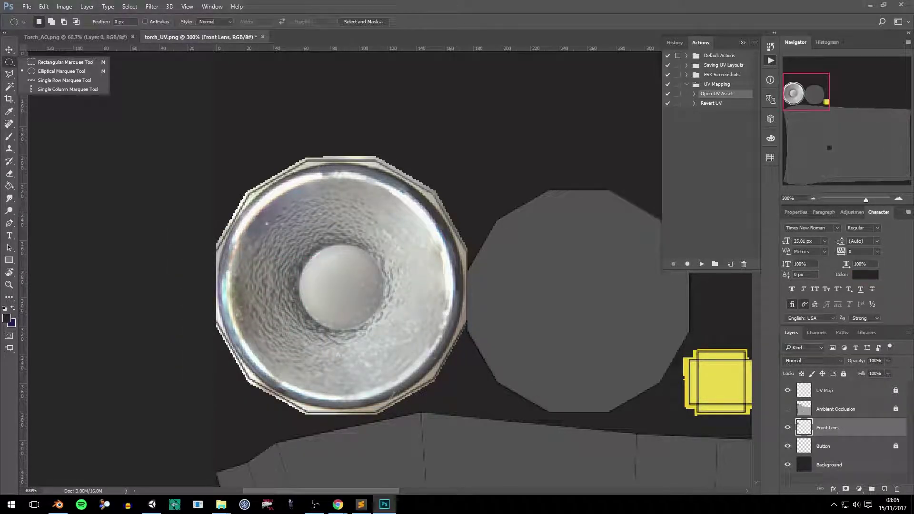
{"action": "left_click", "coordinate": [61, 71]}
{"action": "left_click_drag", "start_coordinate": [214, 147], "coordinate": [468, 396]}
{"action": "left_click", "coordinate": [130, 6]}
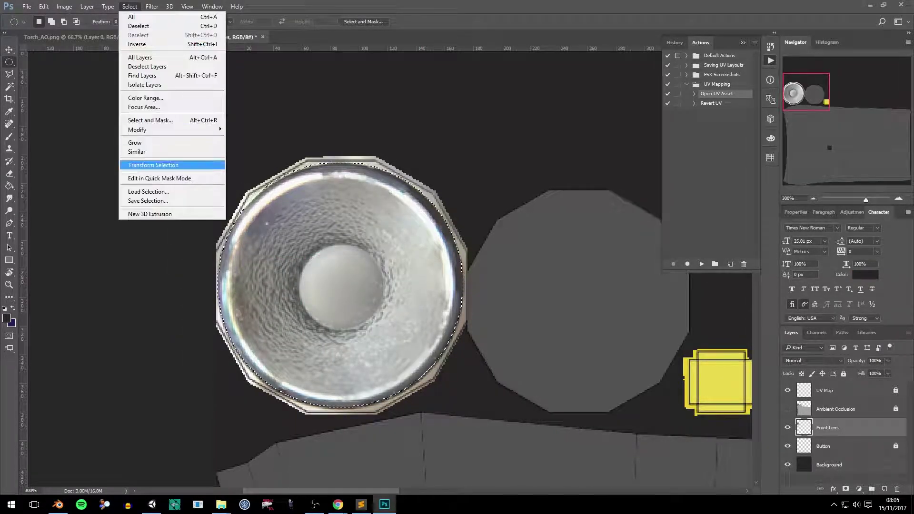
{"action": "left_click", "coordinate": [143, 166]}
{"action": "left_click_drag", "start_coordinate": [218, 163], "coordinate": [226, 161]}
{"action": "key", "text": "Return"}
- Invert to the ring around the lens and fill it with dark grey
{"action": "key", "text": "g"}
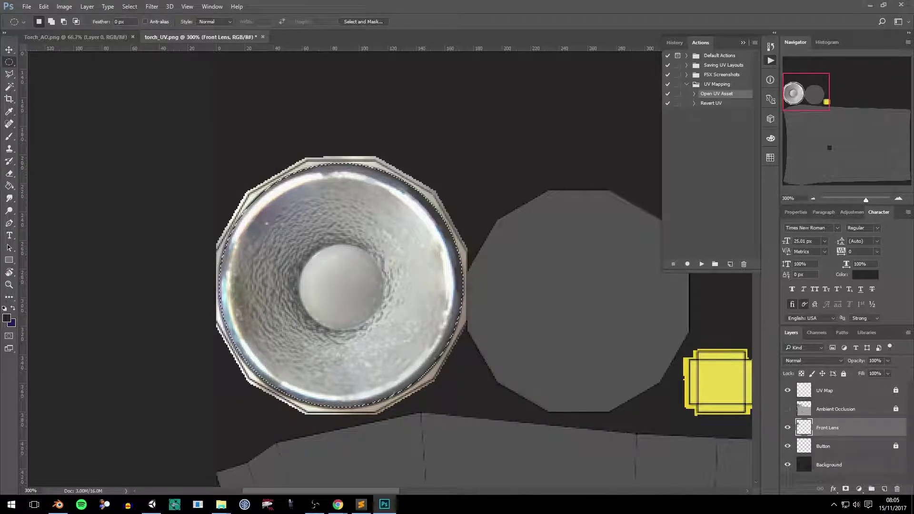
{"action": "left_click", "coordinate": [130, 6]}
{"action": "left_click", "coordinate": [143, 47]}
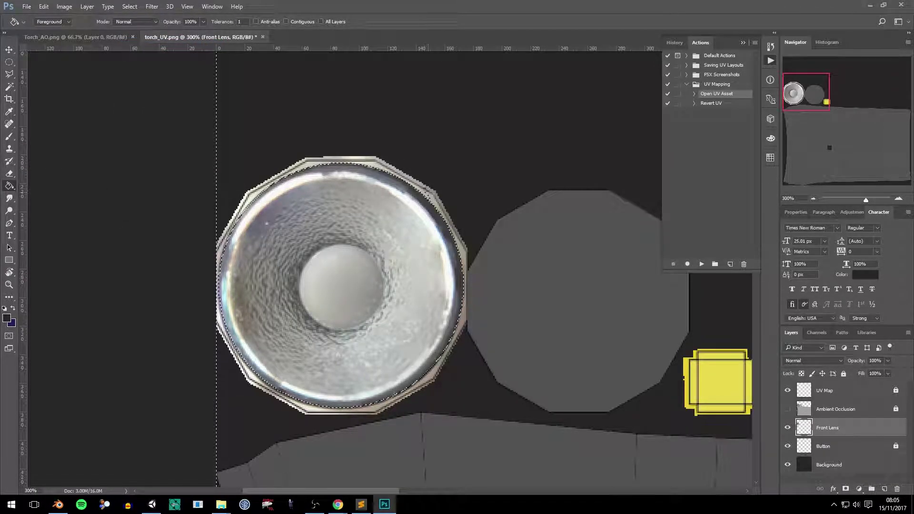
{"action": "right_click", "coordinate": [9, 136]}
{"action": "left_click", "coordinate": [48, 136]}
{"action": "key", "text": "Delete"}
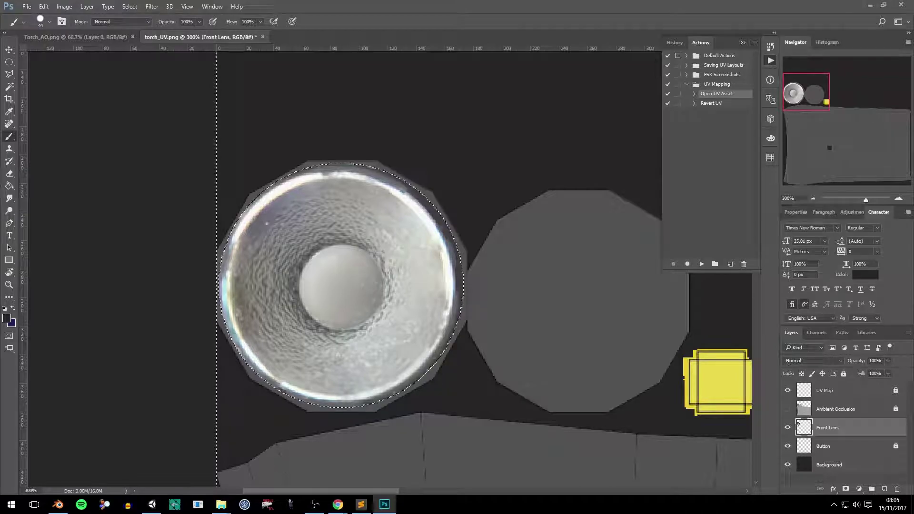
- Hide the UV Map layer and show the Ambient Occlusion layer
{"action": "left_click", "coordinate": [787, 391]}
{"action": "key", "text": "ctrl+d"}
{"action": "key", "text": "m"}
{"action": "left_click", "coordinate": [788, 409]}
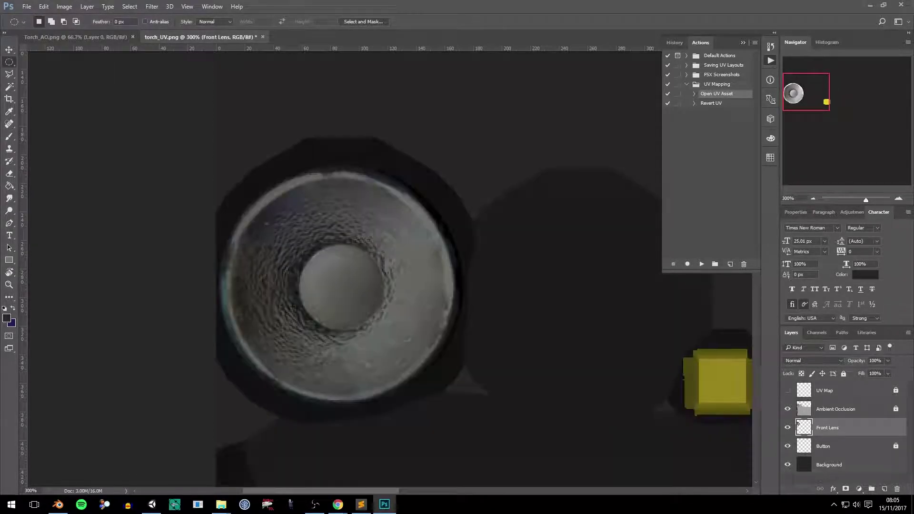
{"action": "key", "text": "ctrl+minus"}
{"action": "key", "text": "ctrl+minus"}
{"action": "key", "text": "ctrl+minus"}
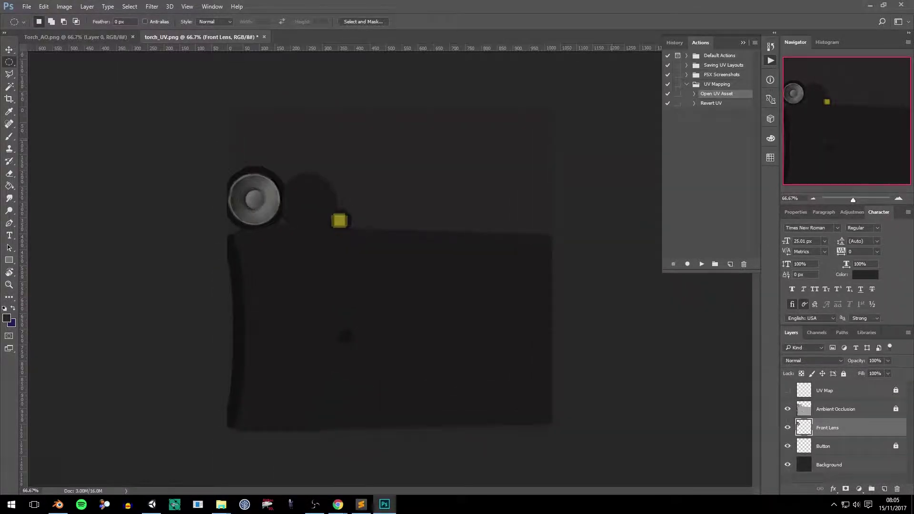
- Save a PNG copy as torch_UV.png in Assets/Textures/Maintenance Cupboard
{"action": "key", "text": "ctrl+shift+s"}
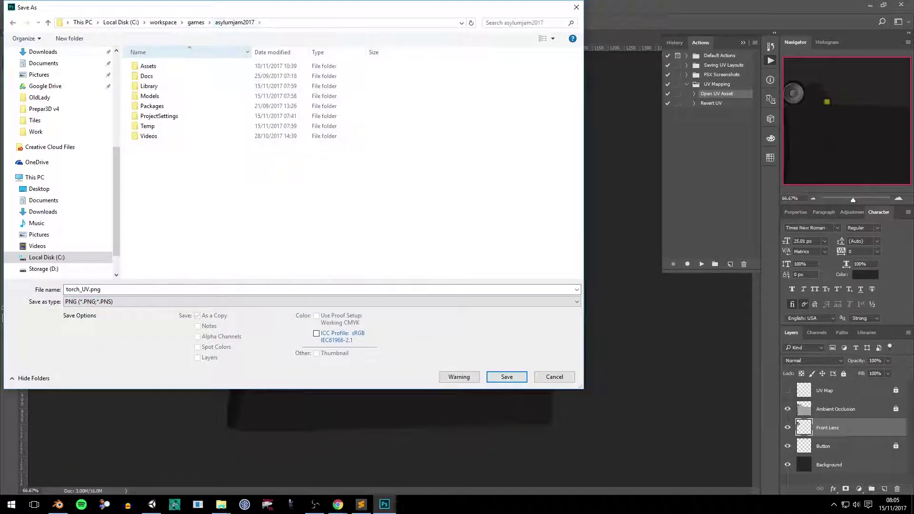
{"action": "double_click", "coordinate": [148, 66]}
{"action": "double_click", "coordinate": [157, 184]}
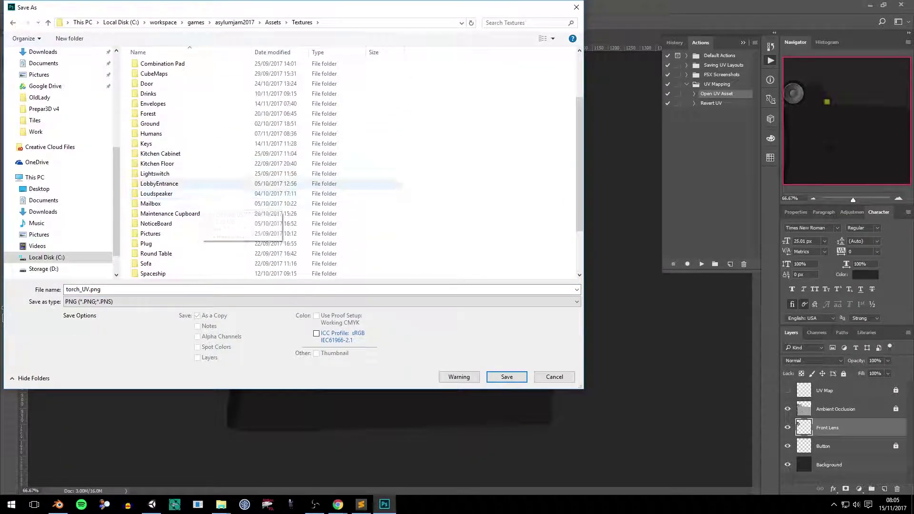
{"action": "double_click", "coordinate": [170, 214]}
{"action": "key", "text": "Return"}
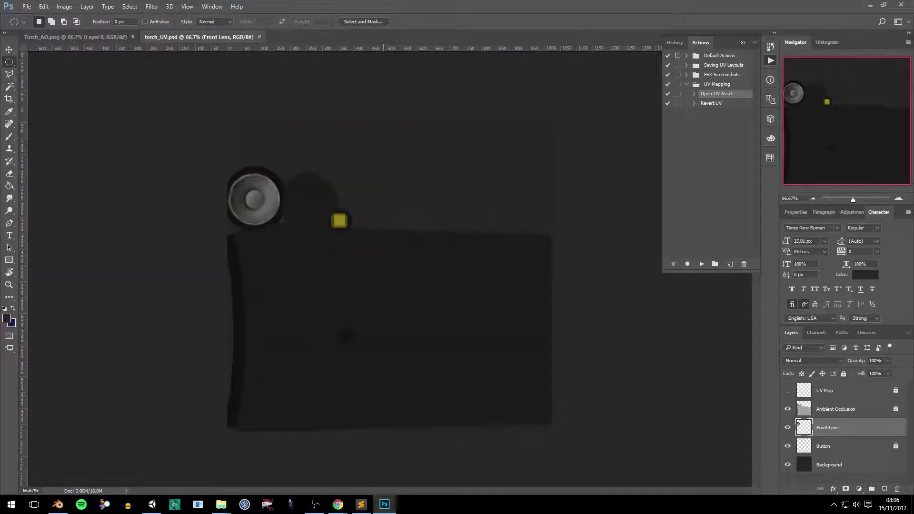
- In Unity, set the torch material's smoothness source to Albedo Alpha
{"action": "key", "text": "alt+Tab"}
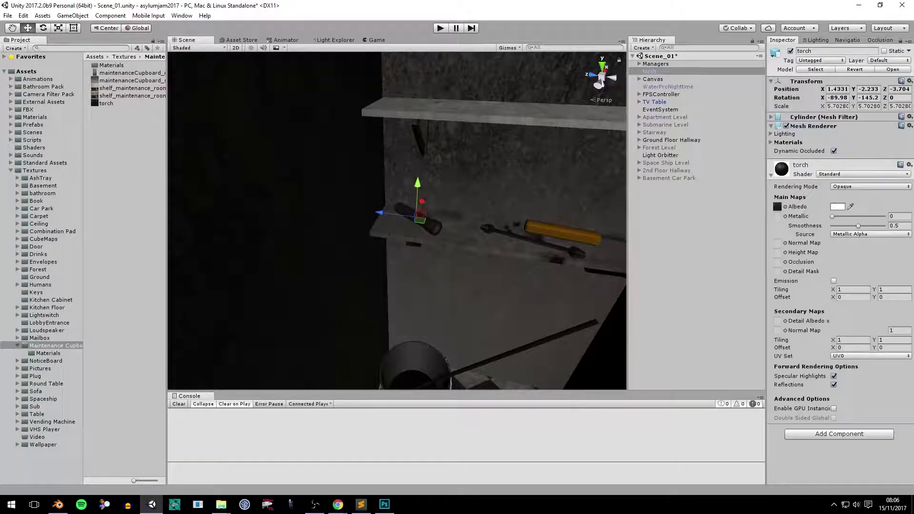
{"action": "left_click", "coordinate": [871, 234]}
{"action": "left_click", "coordinate": [864, 256]}
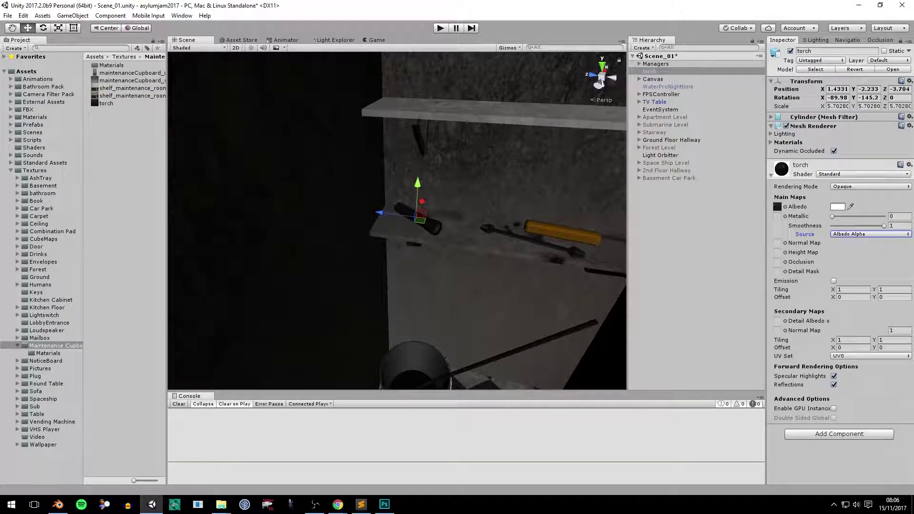
{"action": "scroll", "coordinate": [397, 220], "scroll_direction": "up", "scroll_amount": 10}
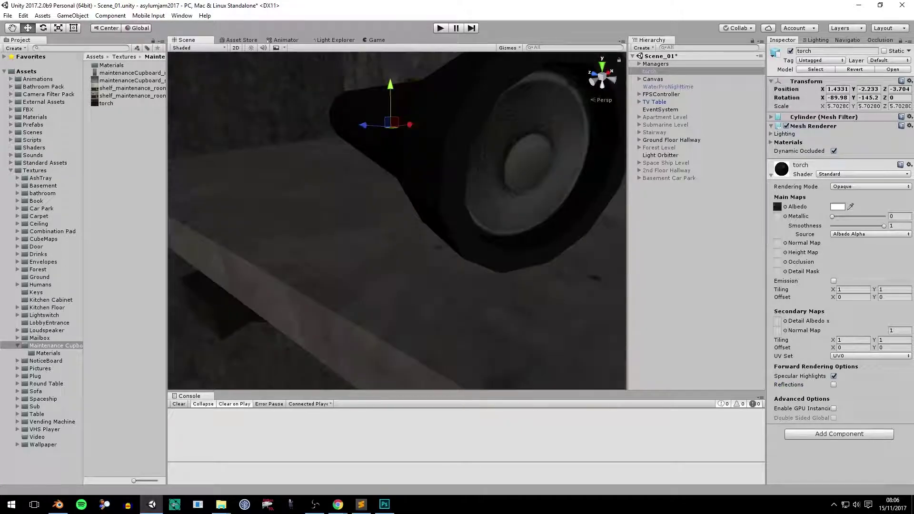
- Turn off reflections on the torch material and select the torch
{"action": "left_click", "coordinate": [834, 384]}
{"action": "scroll", "coordinate": [397, 221], "scroll_direction": "down", "scroll_amount": 5}
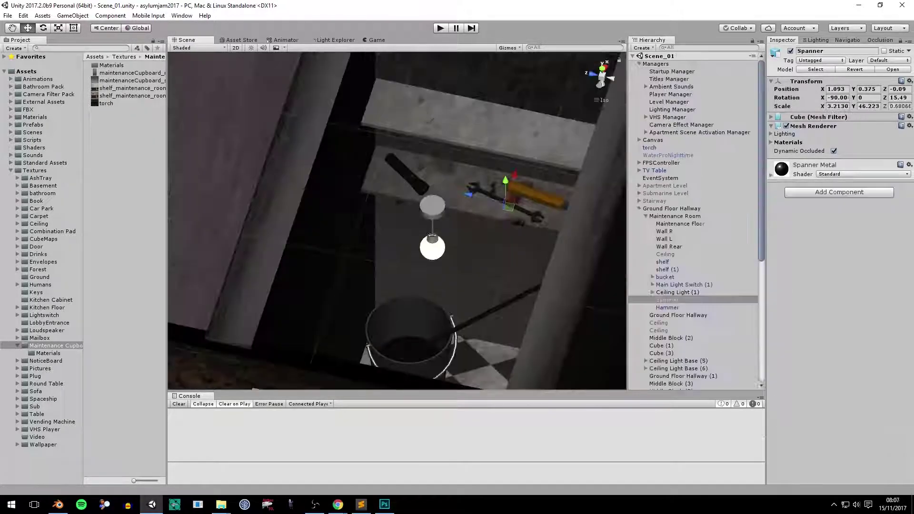
{"action": "left_click", "coordinate": [504, 200], "text": "shift"}
{"action": "left_click", "coordinate": [403, 171]}
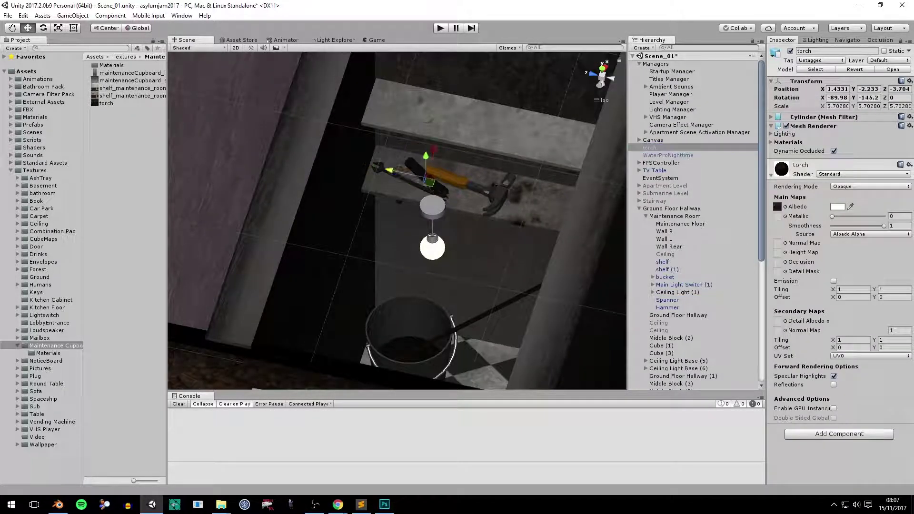
- Rotate the torch to Y 317.7, slide it along the shelf, and play-test the placement
{"action": "left_click_drag", "start_coordinate": [853, 98], "coordinate": [762, 98]}
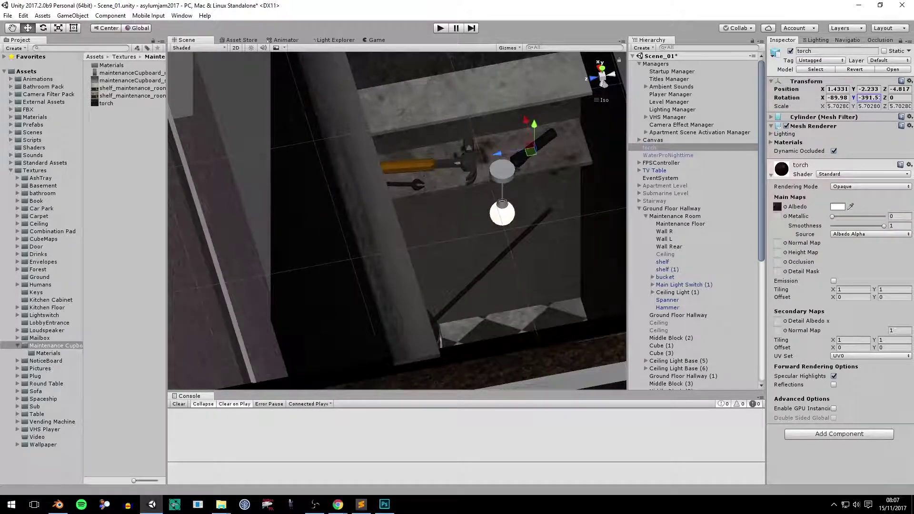
{"action": "left_click_drag", "start_coordinate": [497, 153], "coordinate": [508, 151]}
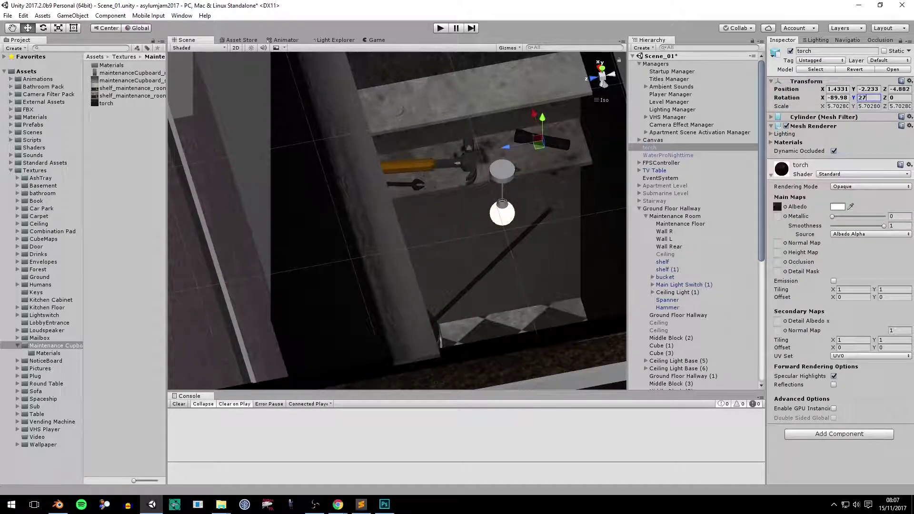
{"action": "mouse_move", "coordinate": [853, 97]}
{"action": "left_mouse_down"}
{"action": "mouse_move", "coordinate": [819, 98]}
{"action": "mouse_move", "coordinate": [871, 98]}
{"action": "left_mouse_up"}
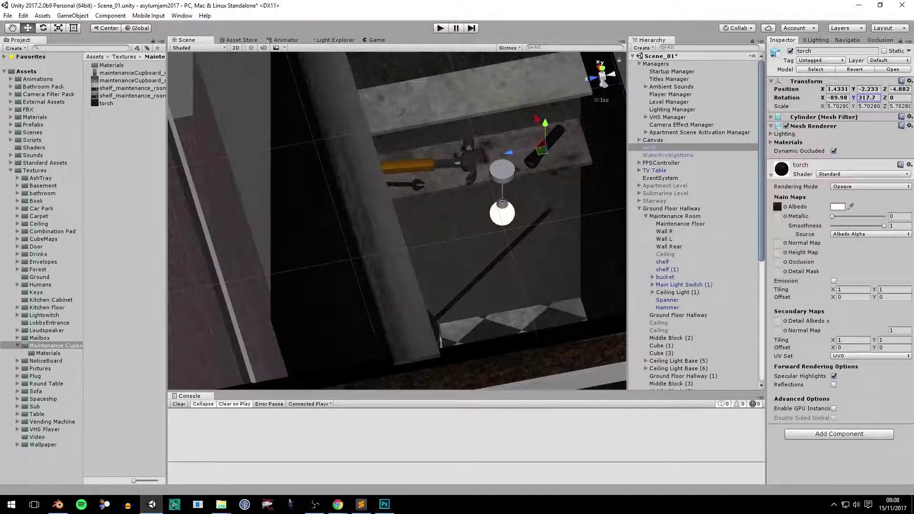
{"action": "left_click_drag", "start_coordinate": [508, 152], "coordinate": [516, 149]}
{"action": "key", "text": "ctrl+p"}
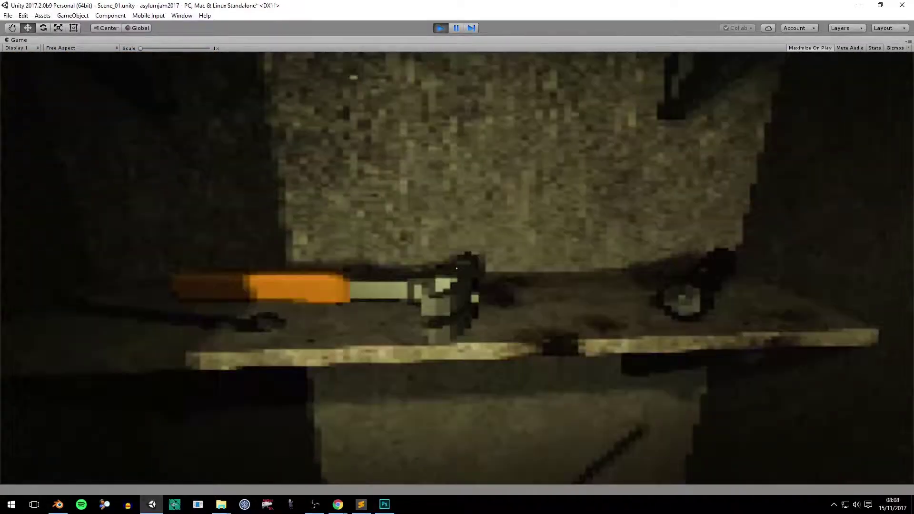
{"action": "key", "text": "ctrl+p"}
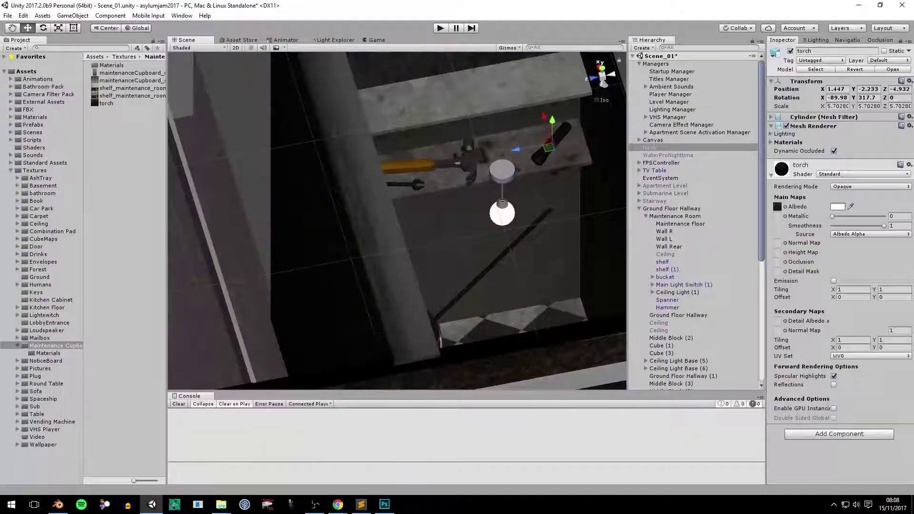
- Tag the torch as Pickupable
{"action": "key", "text": "f"}
{"action": "left_click", "coordinate": [821, 60]}
{"action": "left_click", "coordinate": [826, 143]}
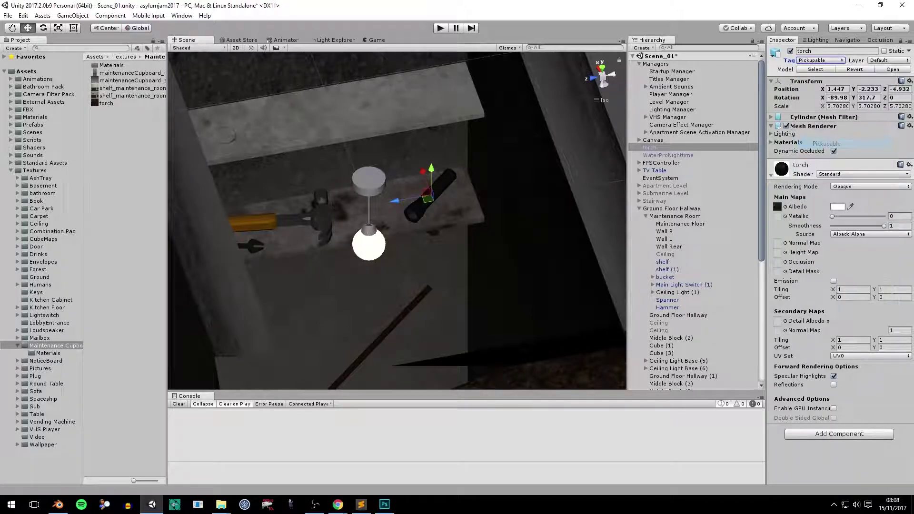
{"action": "left_click", "coordinate": [771, 176]}
- Add a Box Collider and a Pickup Item script to the torch
{"action": "left_click", "coordinate": [839, 194]}
{"action": "type", "text": "box"}
{"action": "key", "text": "Return"}
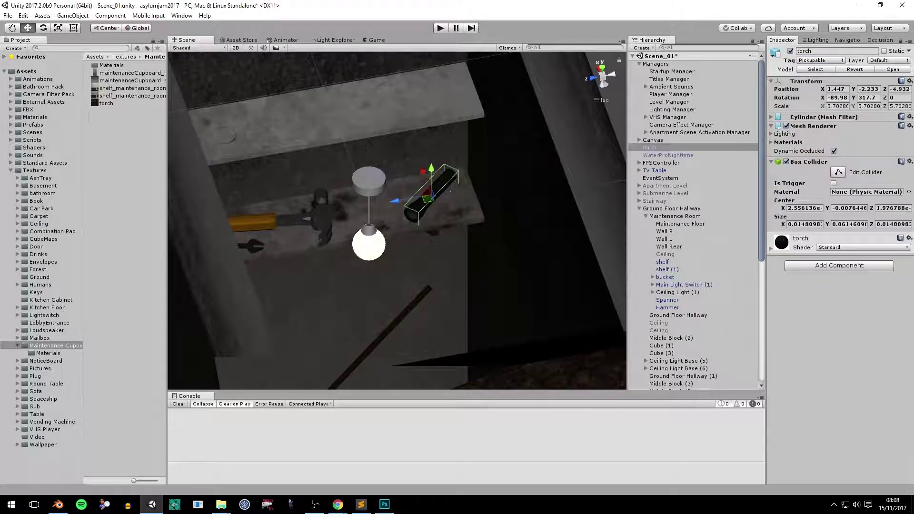
{"action": "left_click", "coordinate": [838, 265]}
{"action": "key", "text": "Return"}
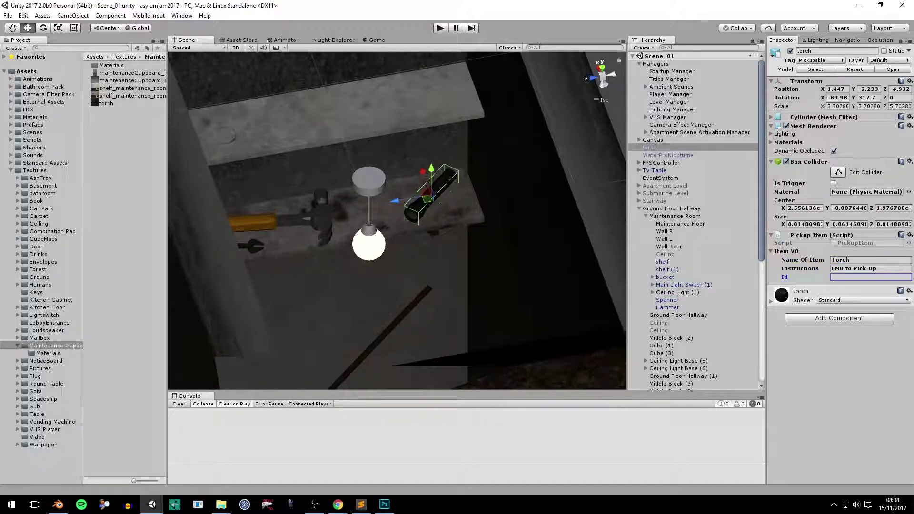
{"action": "type", "text": "torch"}
- Save the scene and play-test the torch pickup
{"action": "key", "text": "ctrl+s"}
{"action": "key", "text": "ctrl+p"}
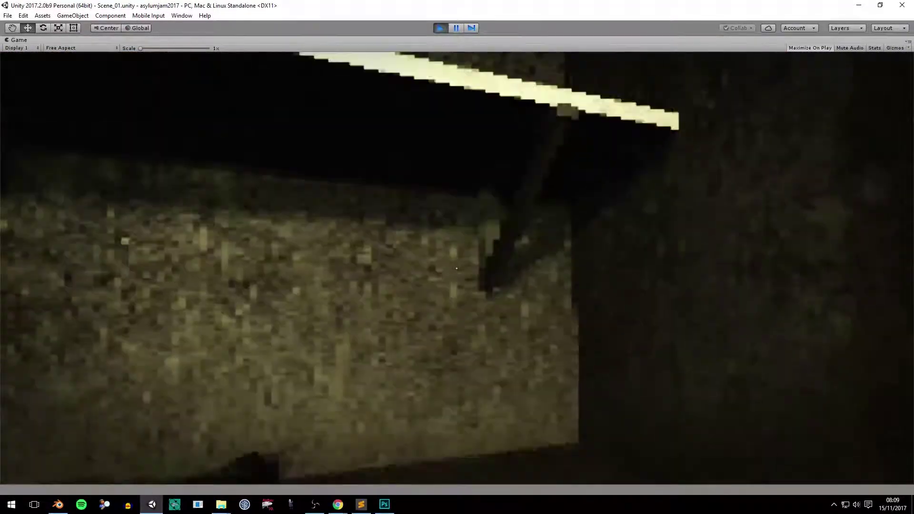
{"action": "key", "text": "ctrl+p"}
{"action": "key", "text": "alt+Tab"}
{"action": "key", "text": "ctrl+p"}
- Open PlayerRayCast.cs and scroll through it
{"action": "type", "text": "RayCas"}
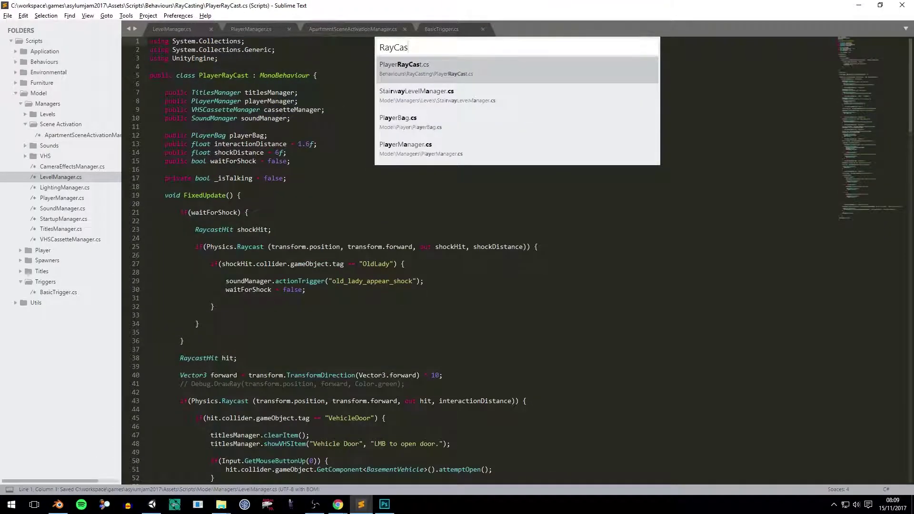
{"action": "key", "text": "Return"}
{"action": "scroll", "coordinate": [476, 257], "scroll_direction": "down", "scroll_amount": 10}
{"action": "scroll", "coordinate": [476, 257], "scroll_direction": "down", "scroll_amount": 2}
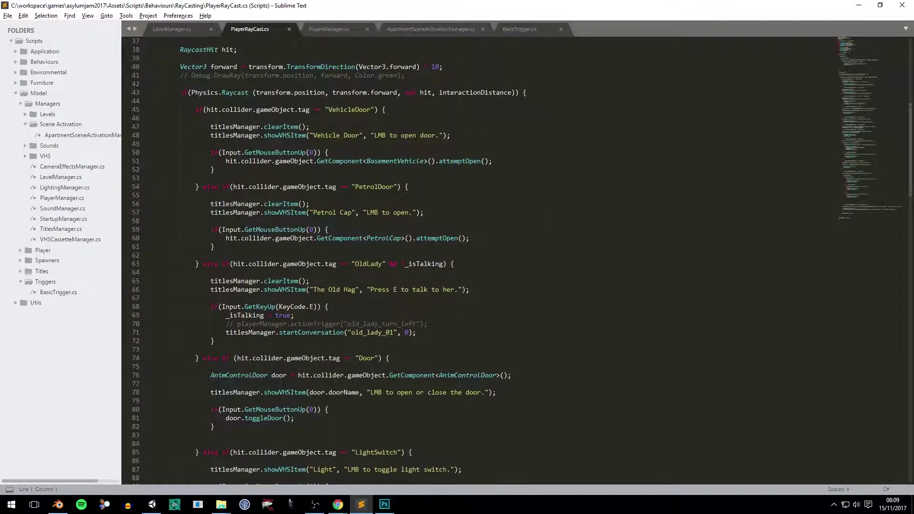
{"action": "scroll", "coordinate": [476, 257], "scroll_direction": "down", "scroll_amount": 2}
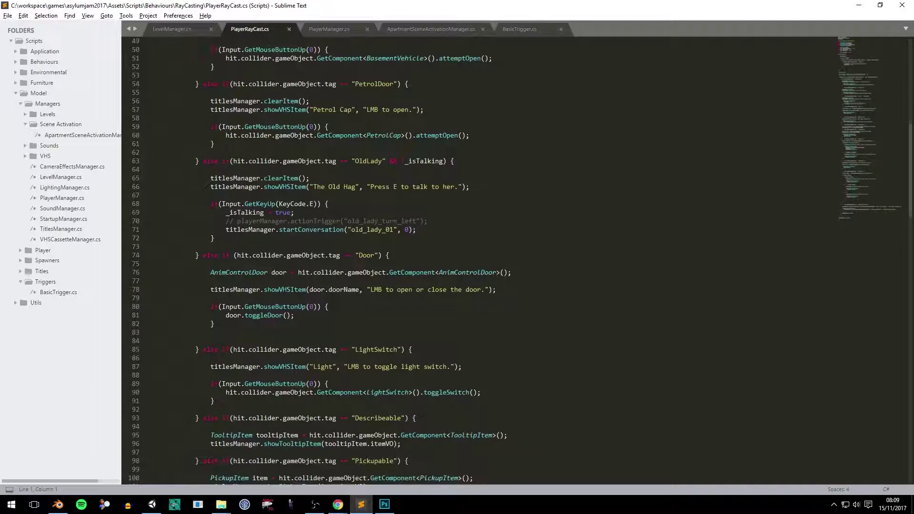
{"action": "scroll", "coordinate": [476, 257], "scroll_direction": "down", "scroll_amount": 7}
{"action": "scroll", "coordinate": [476, 257], "scroll_direction": "down", "scroll_amount": 4}
- Open PlayerBag.cs, try a new if line after the entrance_letter block, undo it, and save
{"action": "key", "text": "ctrl+p"}
{"action": "type", "text": "Playe"}
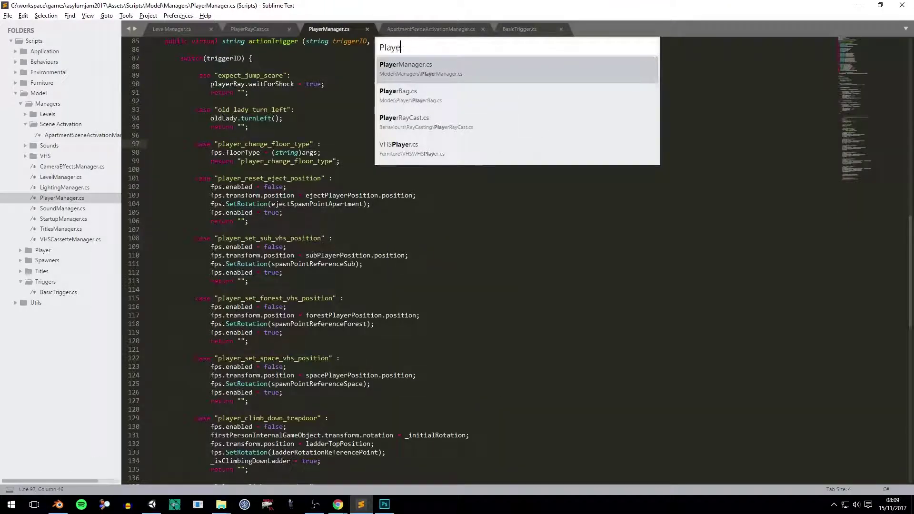
{"action": "key", "text": "Down"}
{"action": "key", "text": "Return"}
{"action": "scroll", "coordinate": [380, 257], "scroll_direction": "down", "scroll_amount": 3}
{"action": "left_click", "coordinate": [180, 341]}
{"action": "scroll", "coordinate": [180, 341], "scroll_direction": "up", "scroll_amount": 1}
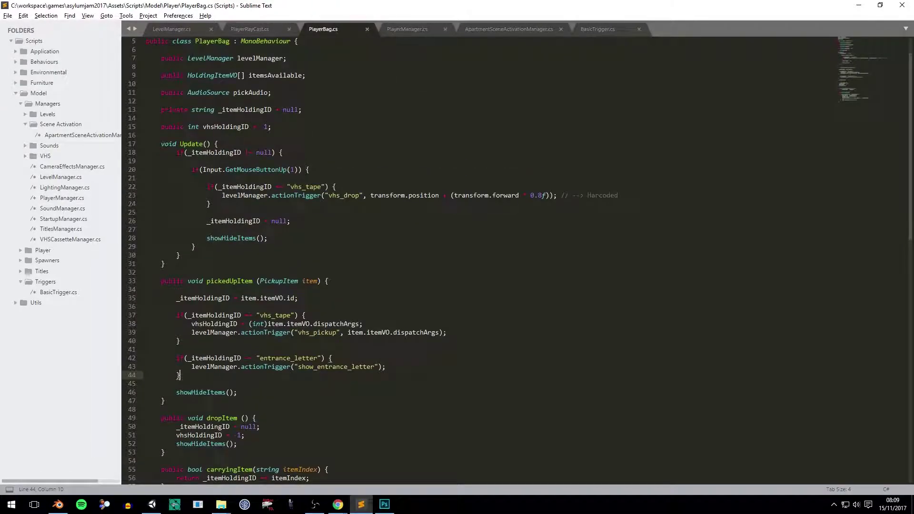
{"action": "key", "text": "Return"}
{"action": "key", "text": "Return"}
{"action": "type", "text": "if(_"}
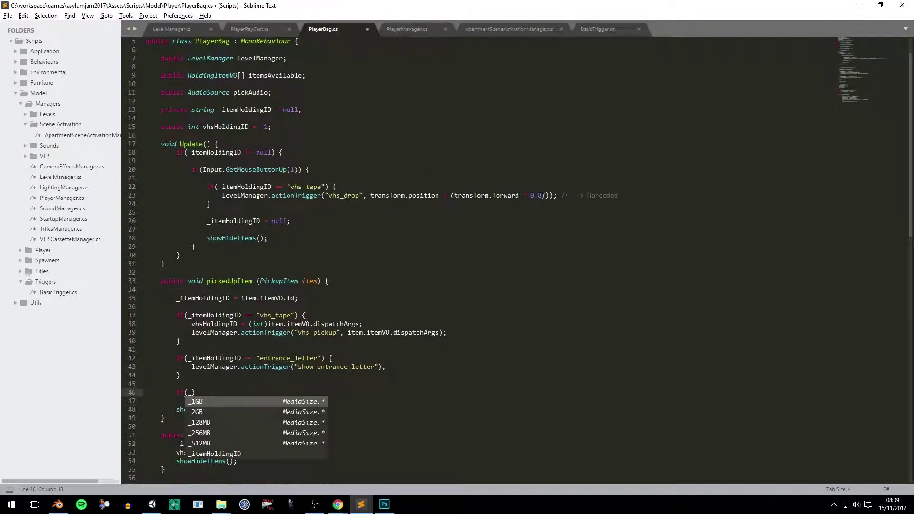
{"action": "key", "text": "ctrl+z"}
{"action": "key", "text": "ctrl+z"}
{"action": "key", "text": "ctrl+s"}
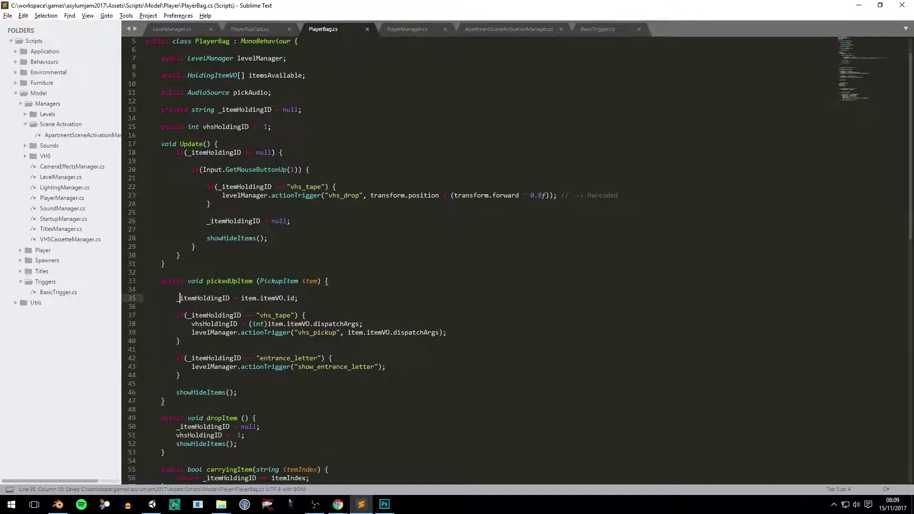
- Add an if(item.id == "torch") block calling levelManager.actionTrigger("player_pickup_torch")
{"action": "key", "text": "Return"}
{"action": "key", "text": "Return"}
{"action": "key", "text": "Up"}
{"action": "key", "text": "Up"}
{"action": "type", "text": "if(item.id == "}
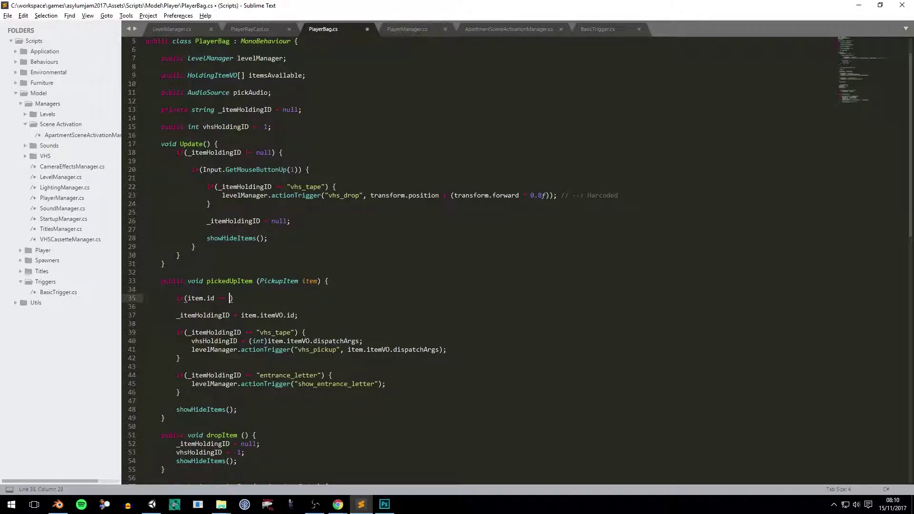
{"action": "type", "text": "\"torch\") {"}
{"action": "key", "text": "Return"}
{"action": "key", "text": "ctrl+s"}
{"action": "scroll", "coordinate": [517, 262], "scroll_direction": "up", "scroll_amount": 1}
{"action": "type", "text": "lev"}
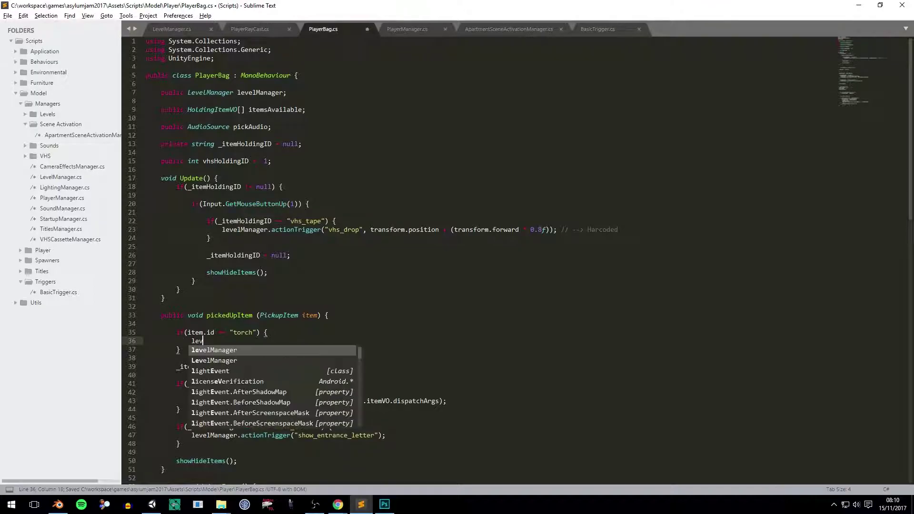
{"action": "key", "text": "Tab"}
{"action": "type", "text": ".actiontrigger(\"pl"}
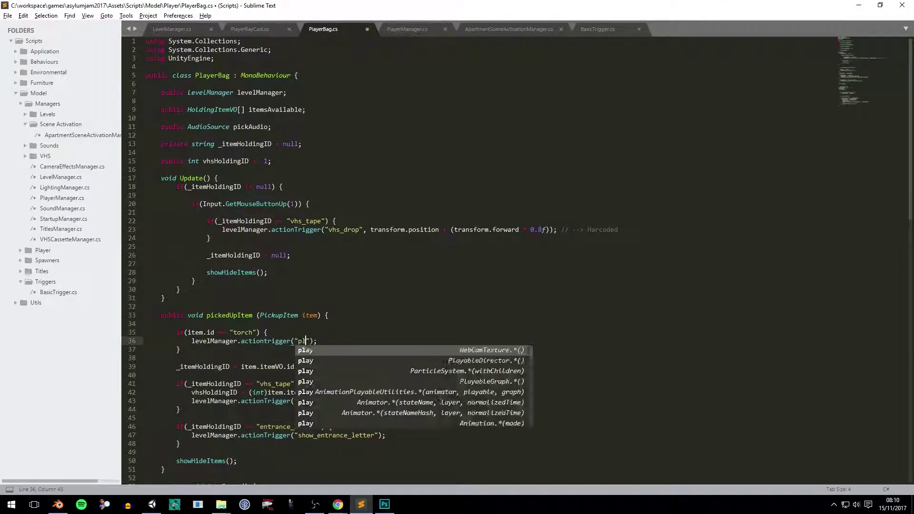
{"action": "type", "text": "ayer_pickup_torch"}
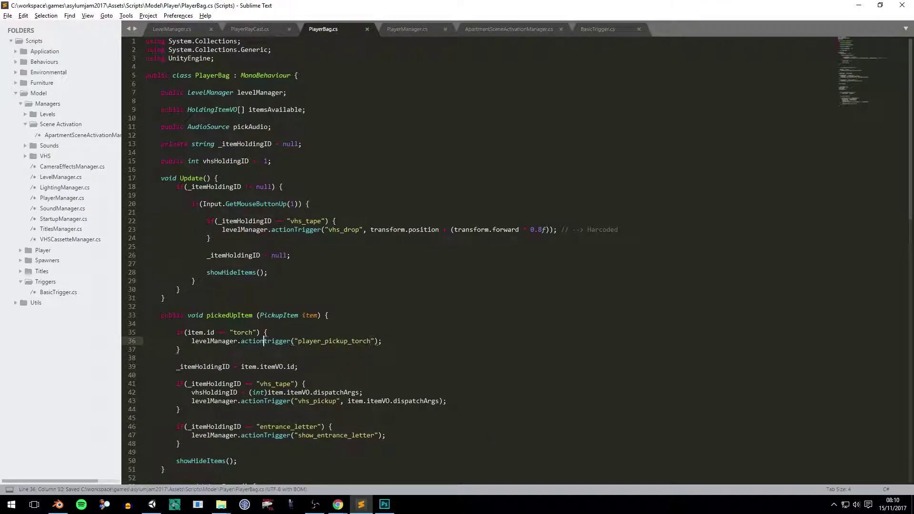
{"action": "key", "text": "End"}
- In LevelManager.cs, add a player_pickup_torch case returning playerManager.actionTrigger(triggerID, args), and save
{"action": "key", "text": "ctrl+p"}
{"action": "key", "text": "Down"}
{"action": "key", "text": "Return"}
{"action": "scroll", "coordinate": [476, 257], "scroll_direction": "up", "scroll_amount": 10}
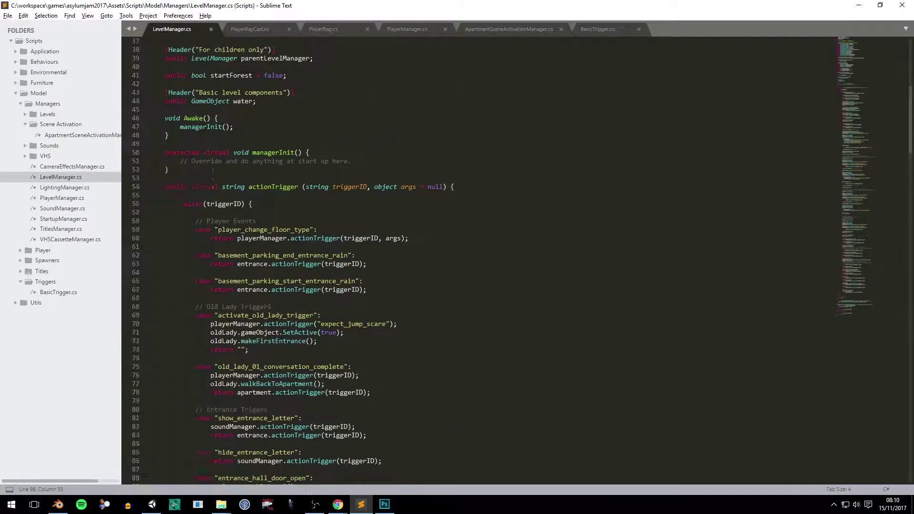
{"action": "scroll", "coordinate": [476, 258], "scroll_direction": "down", "scroll_amount": 3}
{"action": "key", "text": "Return"}
{"action": "key", "text": "Return"}
{"action": "type", "text": "case \"player_pickup_torch\":"}
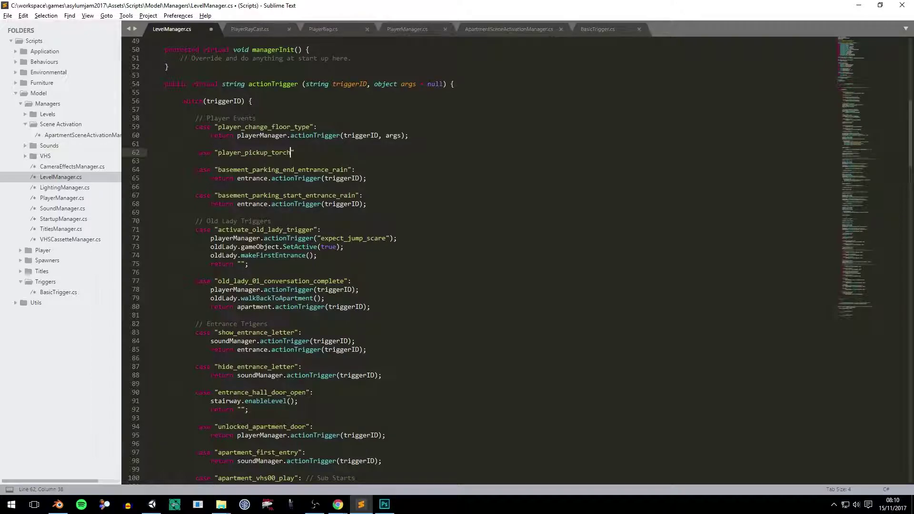
{"action": "key", "text": "Return"}
{"action": "type", "text": "return playerManager.actio"}
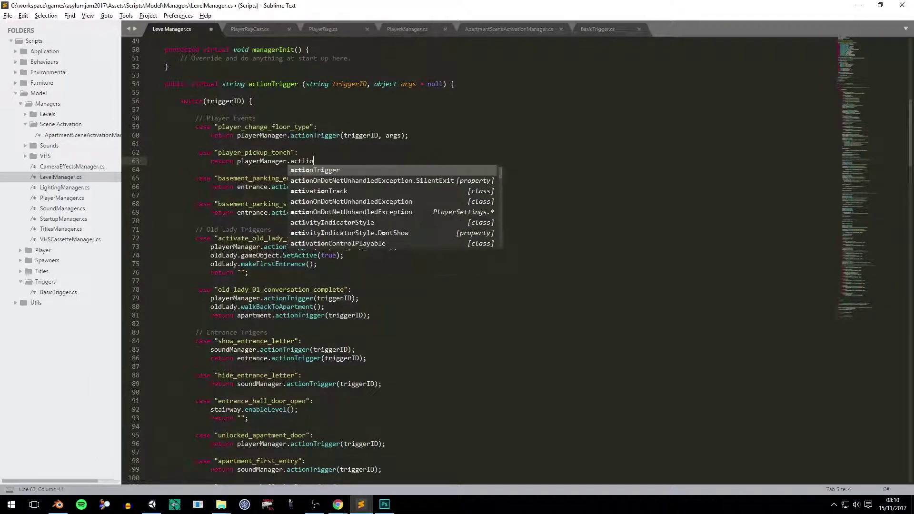
{"action": "type", "text": "nTr"}
{"action": "key", "text": "Return"}
{"action": "type", "text": "(triggerID, args);"}
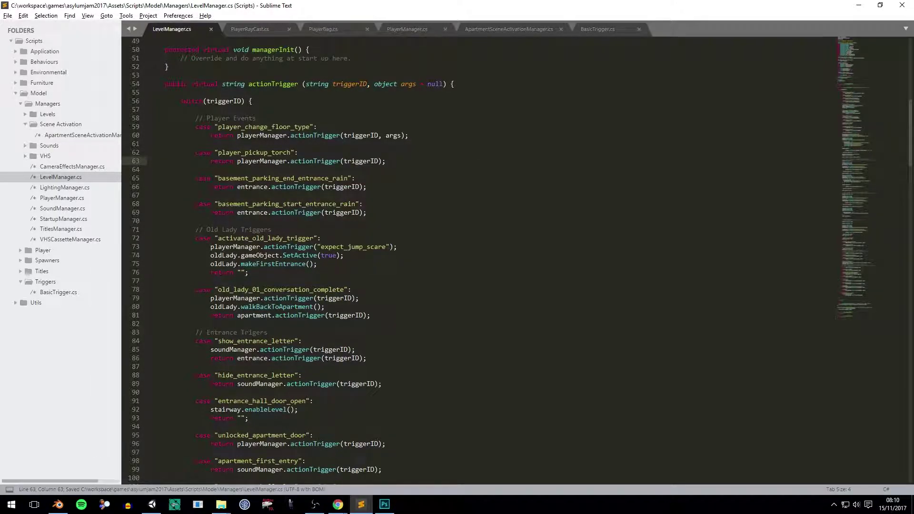
{"action": "key", "text": "ctrl+s"}
- In PlayerManager.cs, add a player_pickup_torch case that returns ""
{"action": "key", "text": "ctrl+Tab"}
{"action": "key", "text": "Up"}
{"action": "key", "text": "Up"}
{"action": "key", "text": "Up"}
{"action": "key", "text": "Return"}
{"action": "key", "text": "Return"}
{"action": "type", "text": "case \"player_pickup_torch\":"}
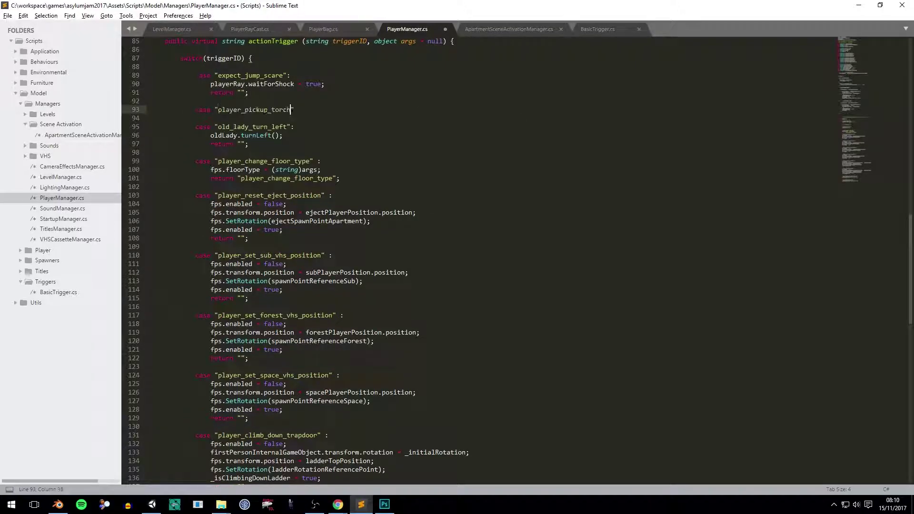
{"action": "key", "text": "Return"}
{"action": "type", "text": "return \"\";"}
- Insert an empty line inside PlayerBag.cs's Update while reviewing the scripts
{"action": "scroll", "coordinate": [476, 257], "scroll_direction": "up", "scroll_amount": 15}
{"action": "scroll", "coordinate": [476, 257], "scroll_direction": "up", "scroll_amount": 10}
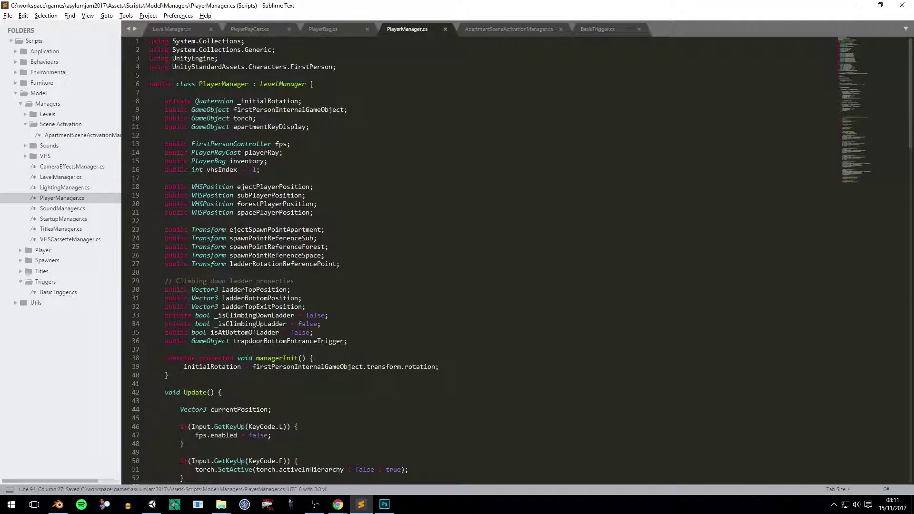
{"action": "left_click", "coordinate": [149, 271]}
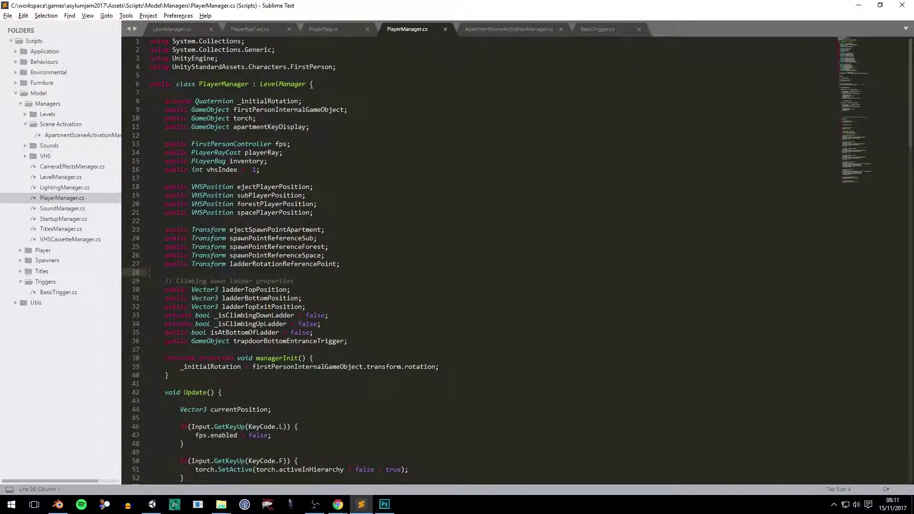
{"action": "key", "text": "ctrl+Page_Up"}
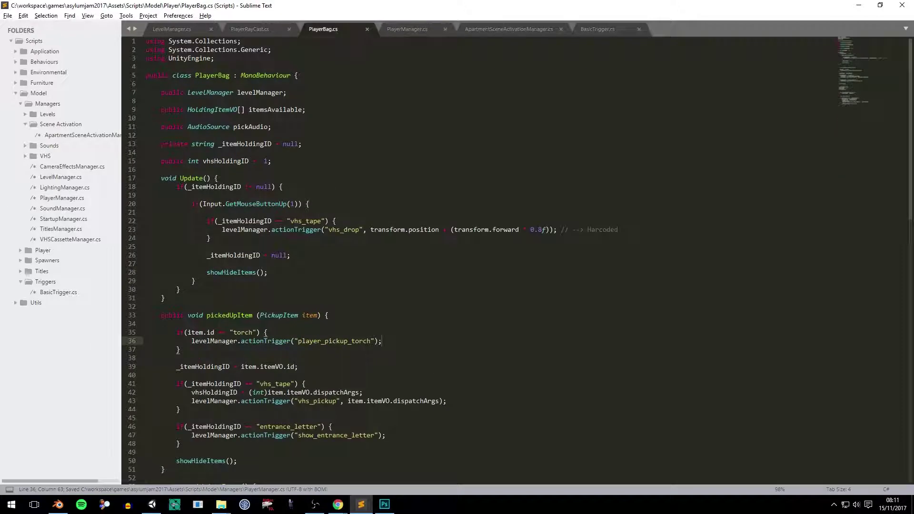
{"action": "key", "text": "Return"}
{"action": "scroll", "coordinate": [476, 257], "scroll_direction": "down", "scroll_amount": 8}
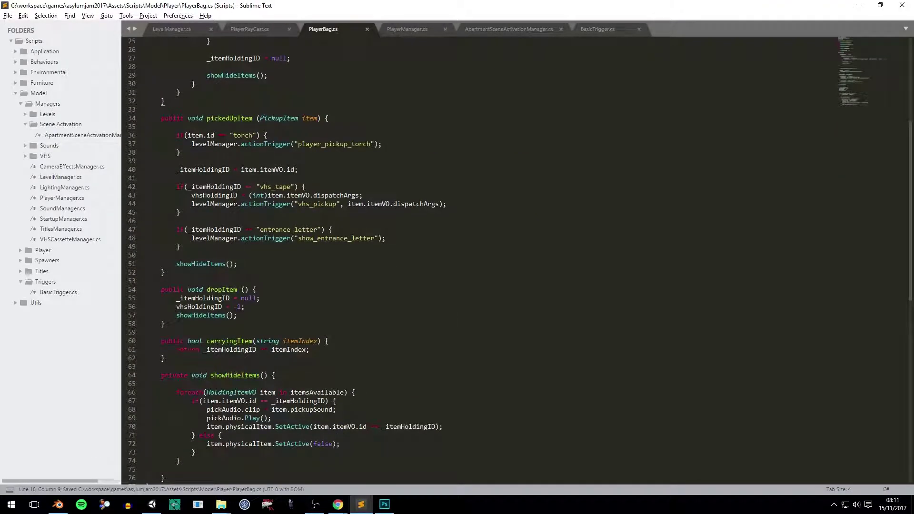
{"action": "scroll", "coordinate": [476, 257], "scroll_direction": "down", "scroll_amount": 3}
{"action": "scroll", "coordinate": [476, 257], "scroll_direction": "up", "scroll_amount": 6}
{"action": "scroll", "coordinate": [476, 257], "scroll_direction": "up", "scroll_amount": 5}
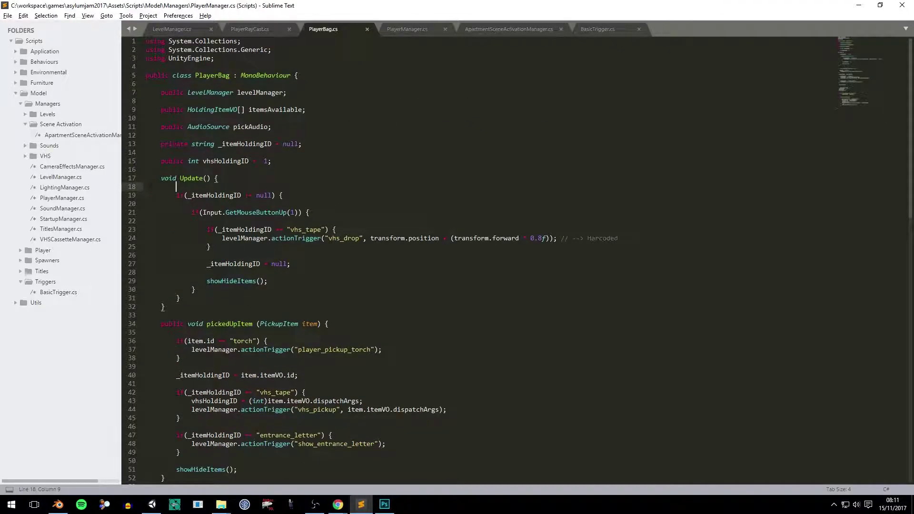
{"action": "key", "text": "ctrl+Page_Down"}
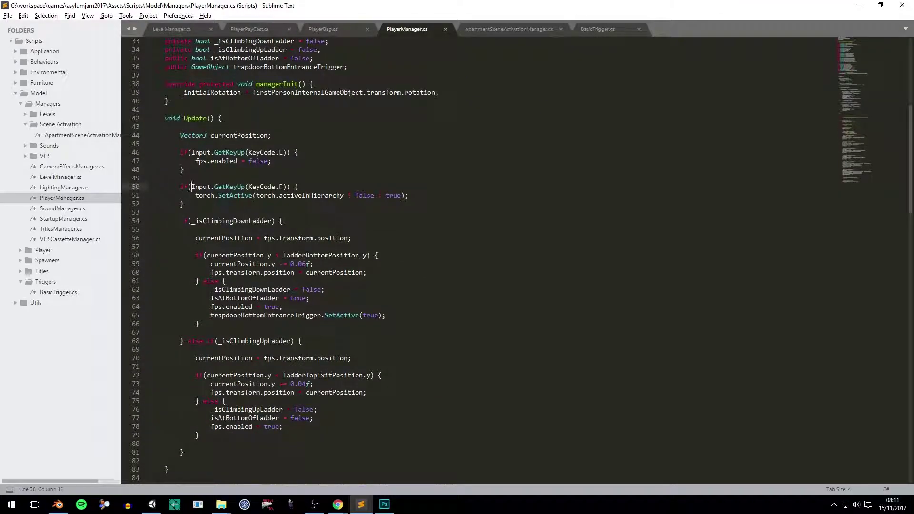
{"action": "scroll", "coordinate": [192, 315], "scroll_direction": "up", "scroll_amount": 5}
- Declare a // Torch comment and private bool _carryingTorch = false in PlayerManager.cs, and save
{"action": "key", "text": "ctrl+shift+Return"}
{"action": "key", "text": "ctrl+shift+Return"}
{"action": "type", "text": "/"}
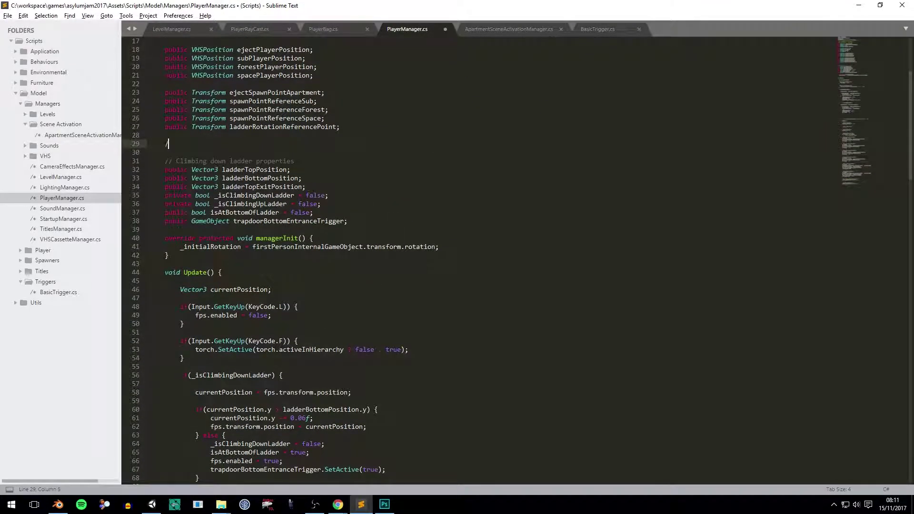
{"action": "type", "text": " Torch"}
{"action": "key", "text": "Return"}
{"action": "type", "text": "public bool carryingT"}
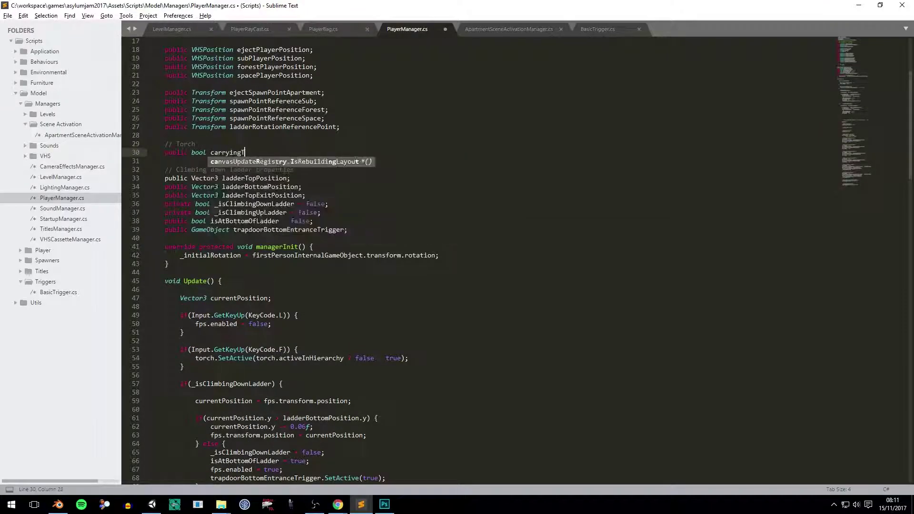
{"action": "type", "text": "orch = false;"}
{"action": "key", "text": "Home"}
{"action": "key", "text": "ctrl+shift+Right"}
{"action": "type", "text": "pr"}
{"action": "key", "text": "Tab"}
{"action": "key", "text": "ctrl+Right"}
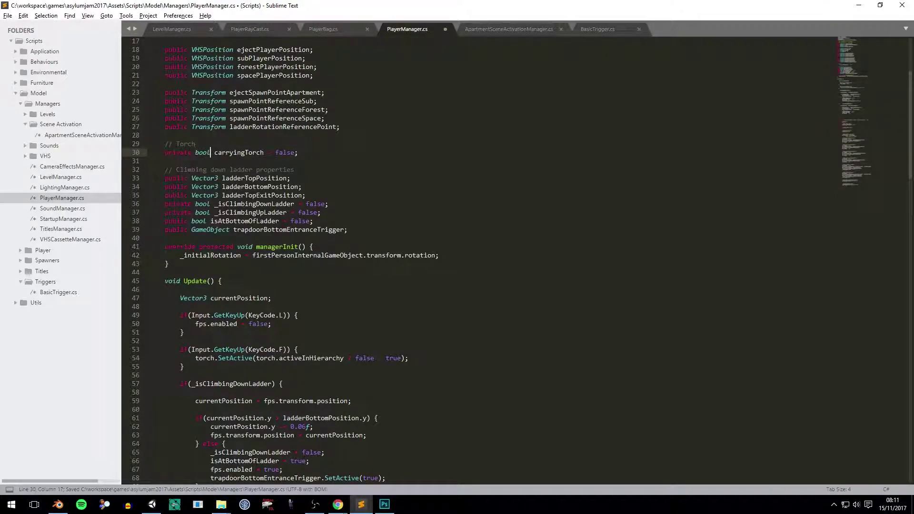
{"action": "type", "text": "_"}
{"action": "key", "text": "ctrl+s"}
- Set _carryingTorch = true in the player_pickup_torch case and save PlayerManager.cs
{"action": "double_click", "coordinate": [241, 153]}
{"action": "key", "text": "ctrl+c"}
{"action": "scroll", "coordinate": [191, 286], "scroll_direction": "down", "scroll_amount": 3}
{"action": "left_click", "coordinate": [190, 281]}
{"action": "key", "text": "Tab"}
{"action": "type", "text": "_carryingTorch &&"}
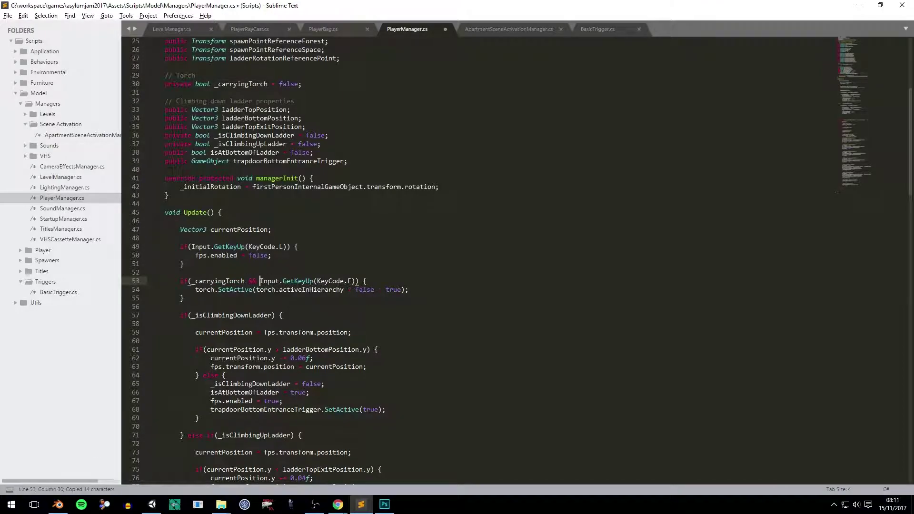
{"action": "scroll", "coordinate": [286, 286], "scroll_direction": "down", "scroll_amount": 10}
{"action": "scroll", "coordinate": [286, 286], "scroll_direction": "down", "scroll_amount": 1}
{"action": "left_click", "coordinate": [195, 315]}
{"action": "key", "text": "ctrl+v"}
{"action": "type", "text": "= true;"}
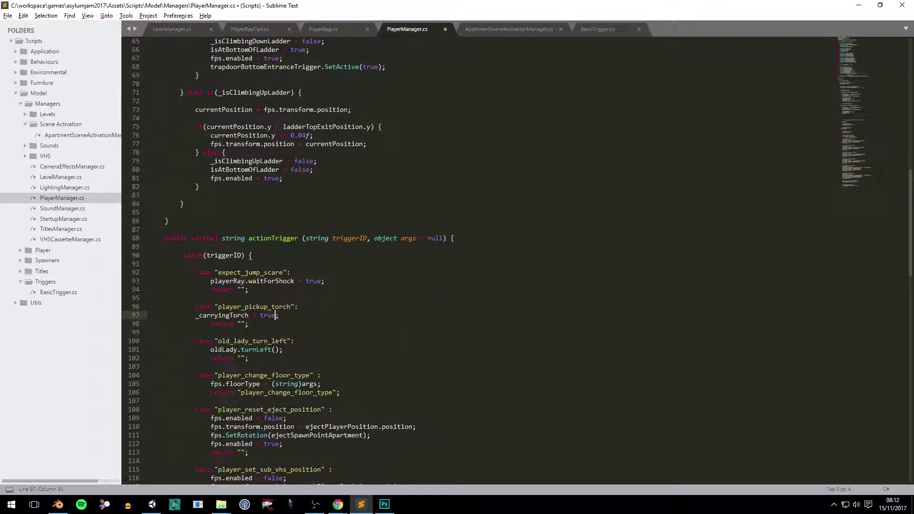
{"action": "key", "text": "Tab"}
{"action": "key", "text": "End"}
{"action": "key", "text": "ctrl+s"}
{"action": "scroll", "coordinate": [457, 262], "scroll_direction": "down", "scroll_amount": 5}
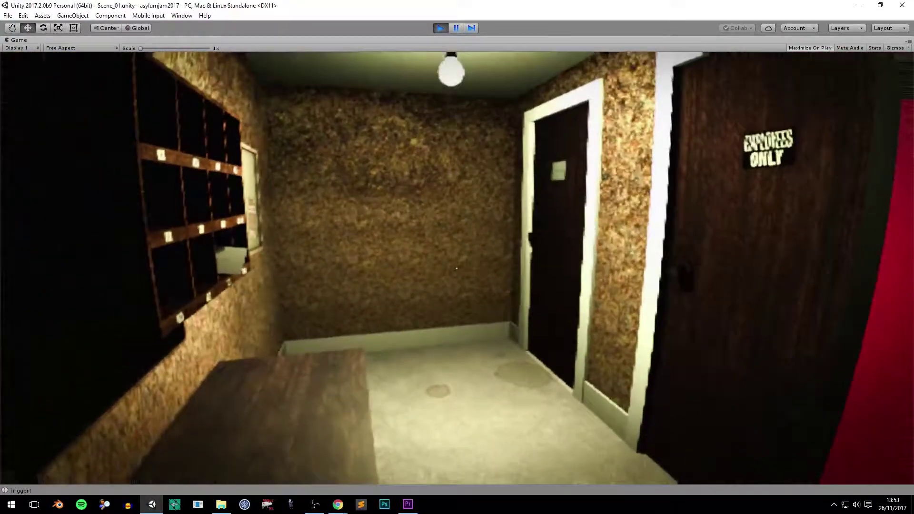
- Walk to the maintenance cupboard, open it, switch on its light, and pick up the torch
{"action": "key", "text": "w"}
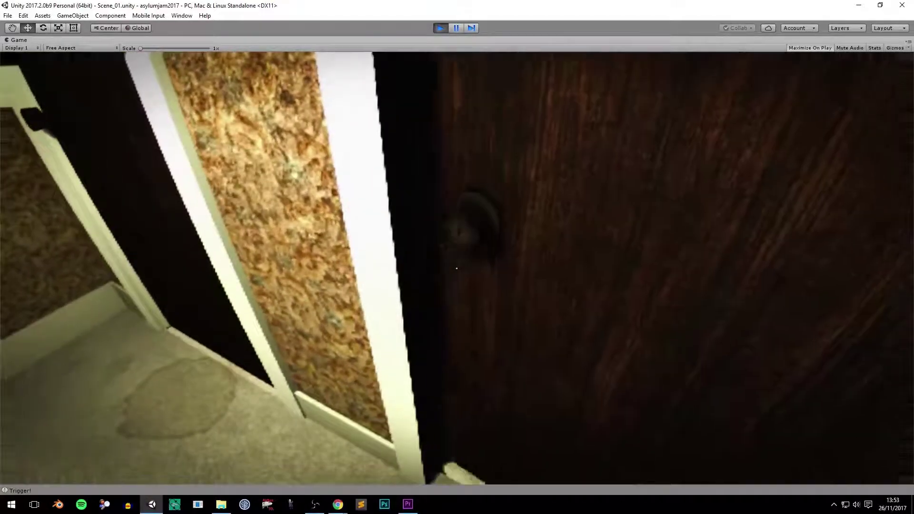
{"action": "left_click", "coordinate": [457, 268]}
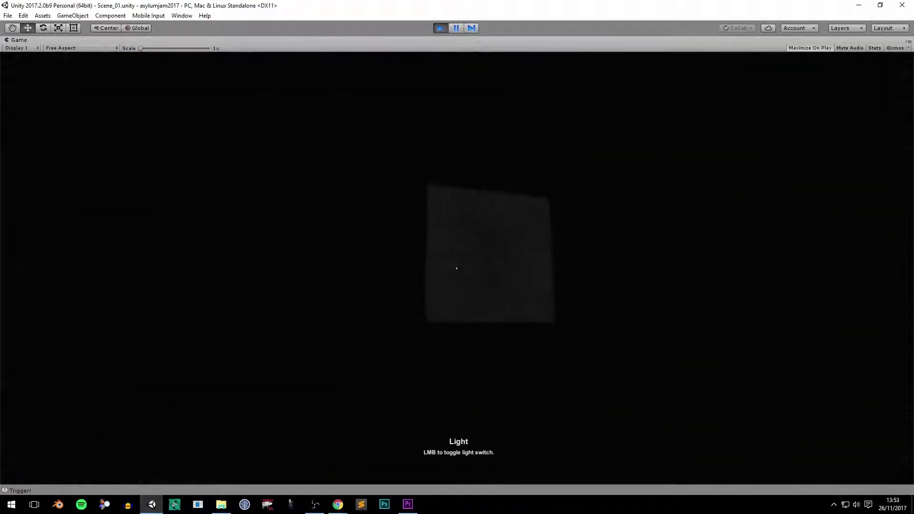
{"action": "left_click", "coordinate": [457, 268]}
{"action": "key", "text": "w"}
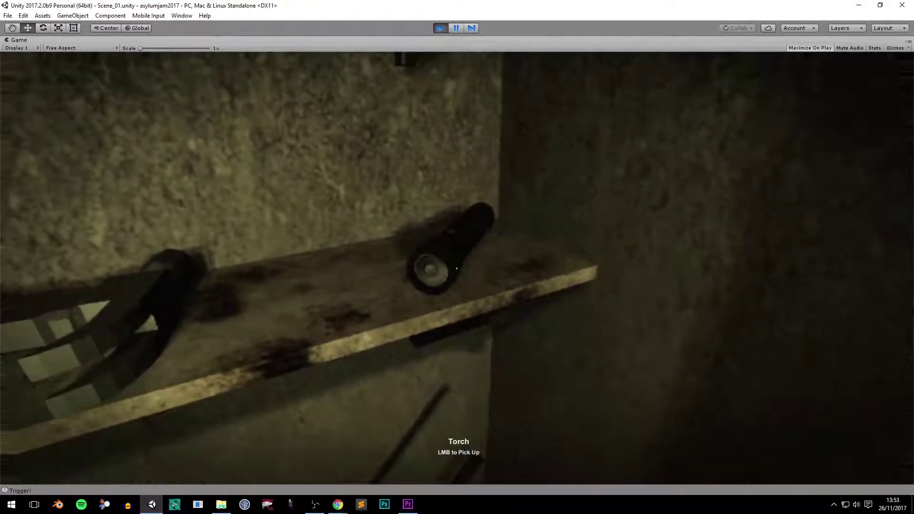
{"action": "left_click", "coordinate": [456, 268]}
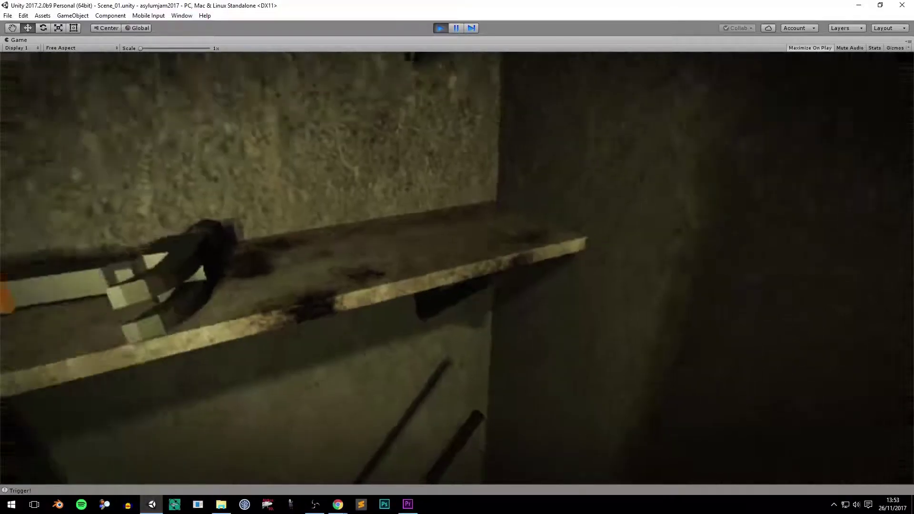
- Back out into the hallway and switch on the torch with F to light the walls
{"action": "key", "text": "s"}
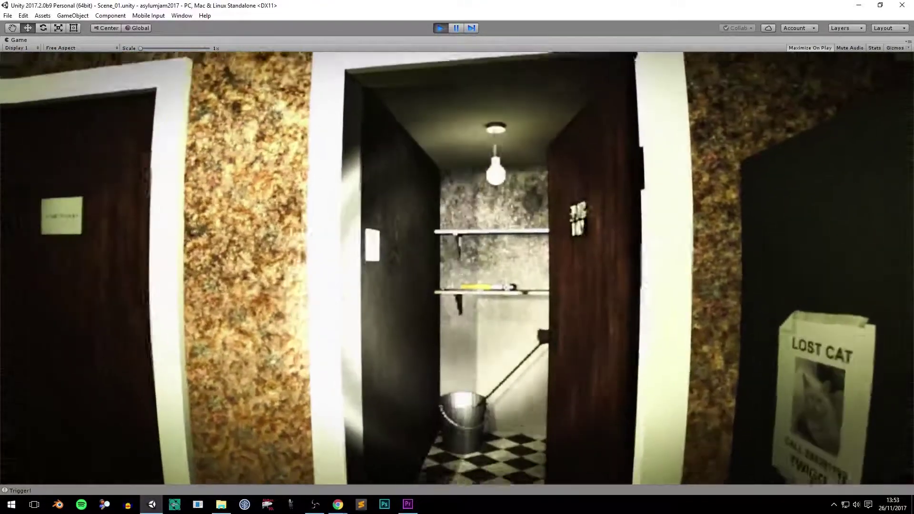
{"action": "key", "text": "w"}
{"action": "key", "text": "s"}
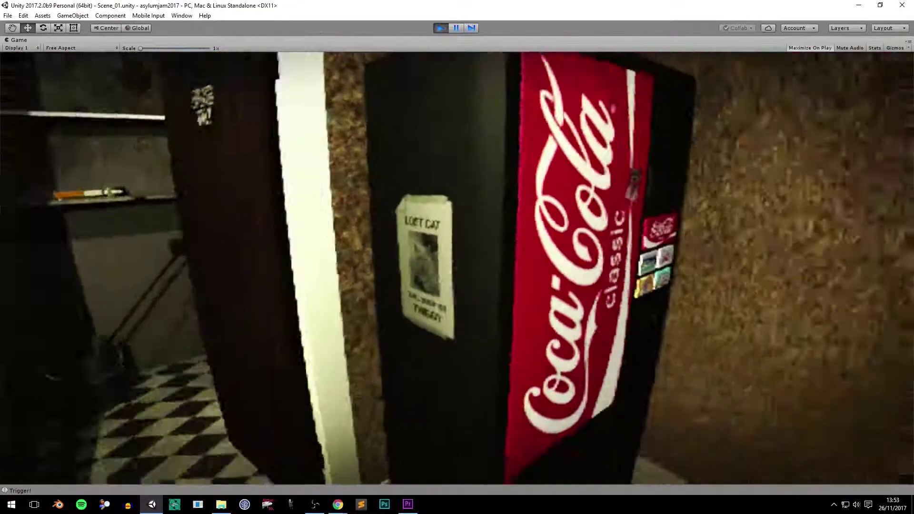
{"action": "key", "text": "f"}
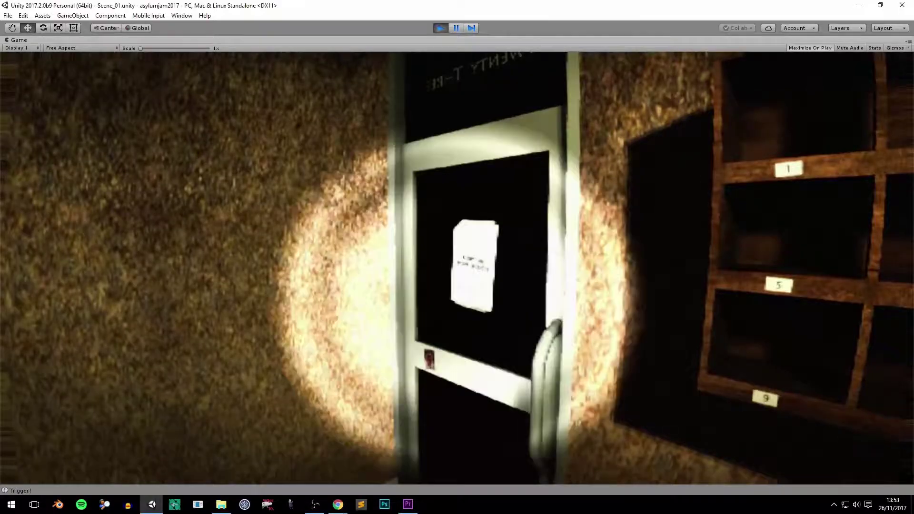